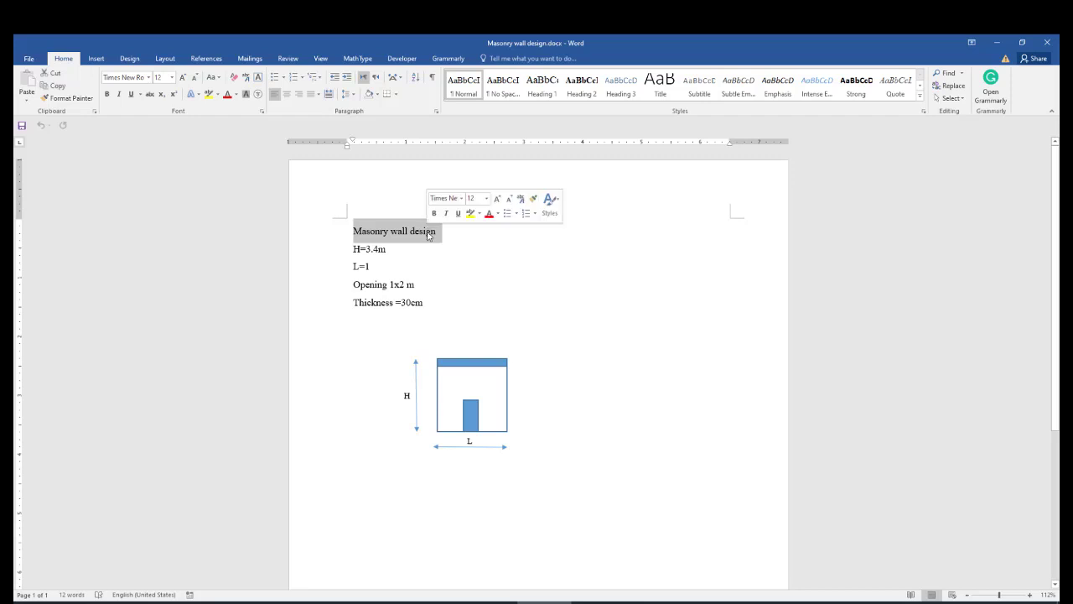
Switch to the Chrome image results and examine the dimensioned concrete masonry block wall diagram from ResearchGate
left_click(415, 234)
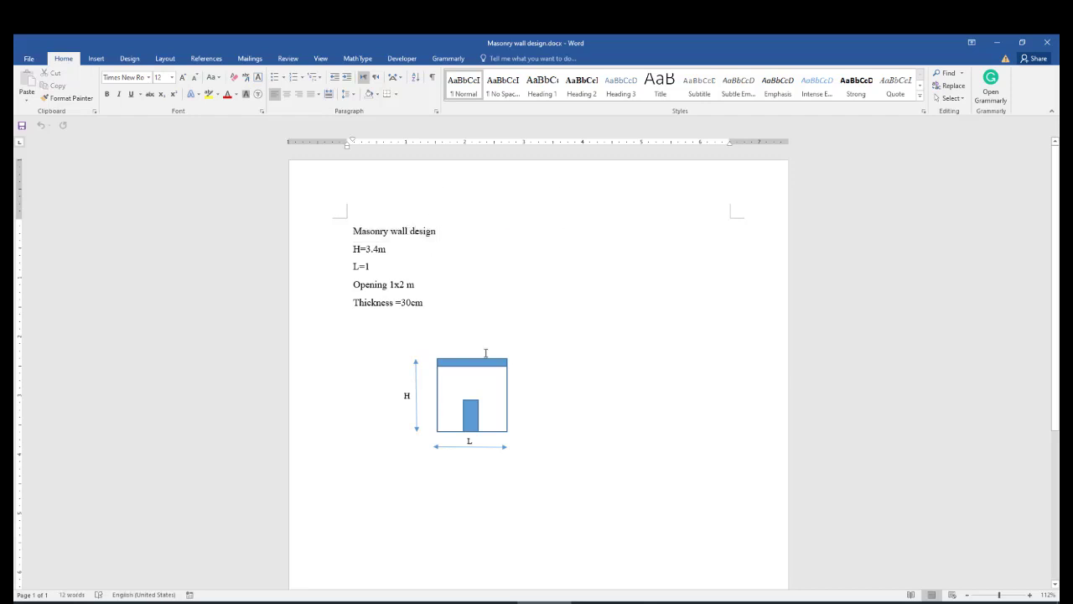
left_click(708, 601)
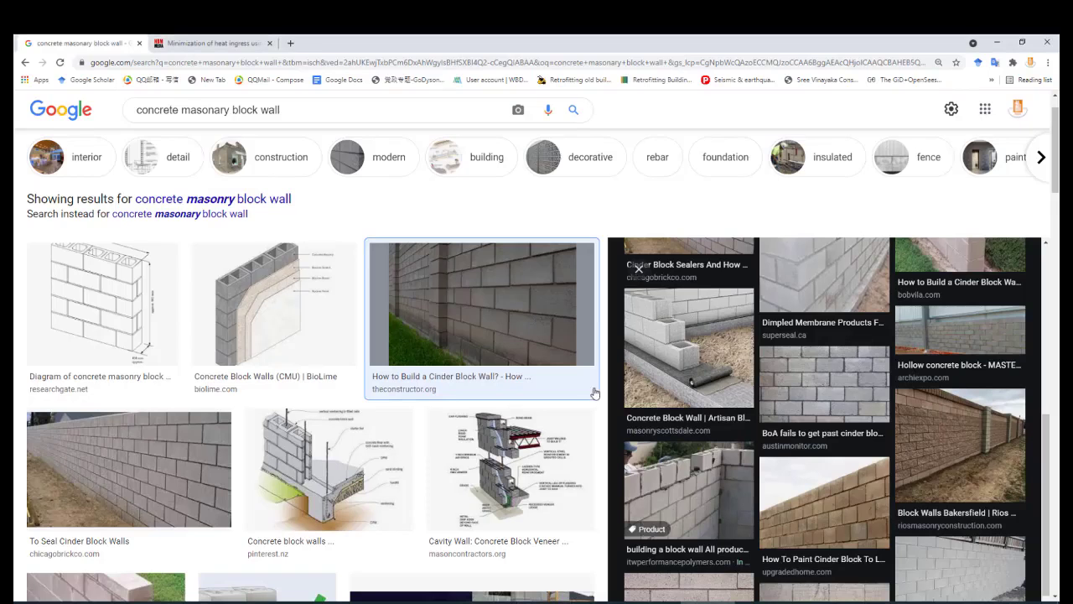
left_click(114, 303)
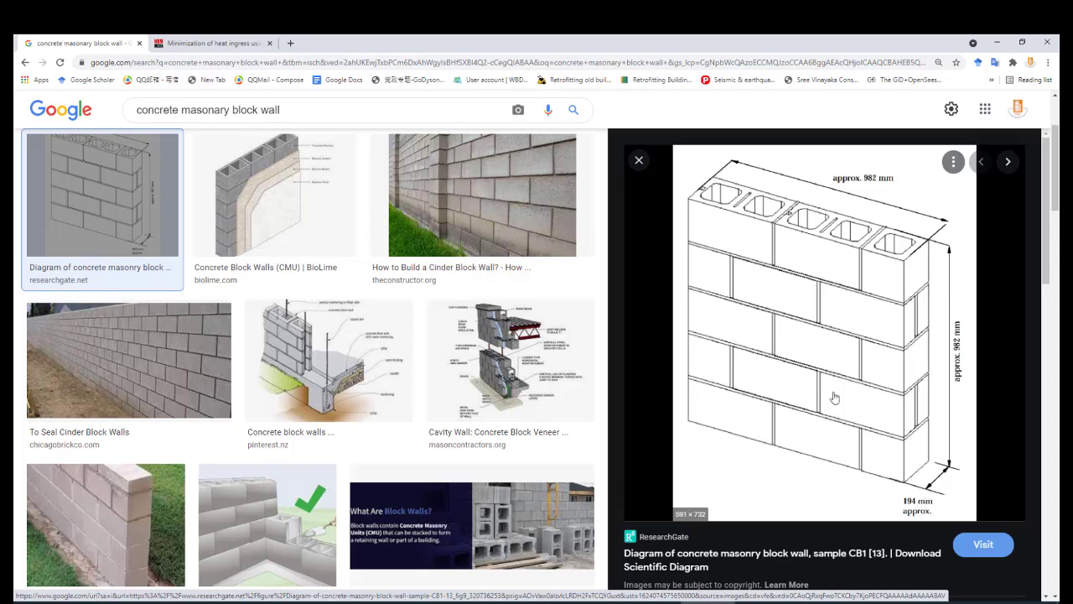
scroll(812, 373, "down", 1)
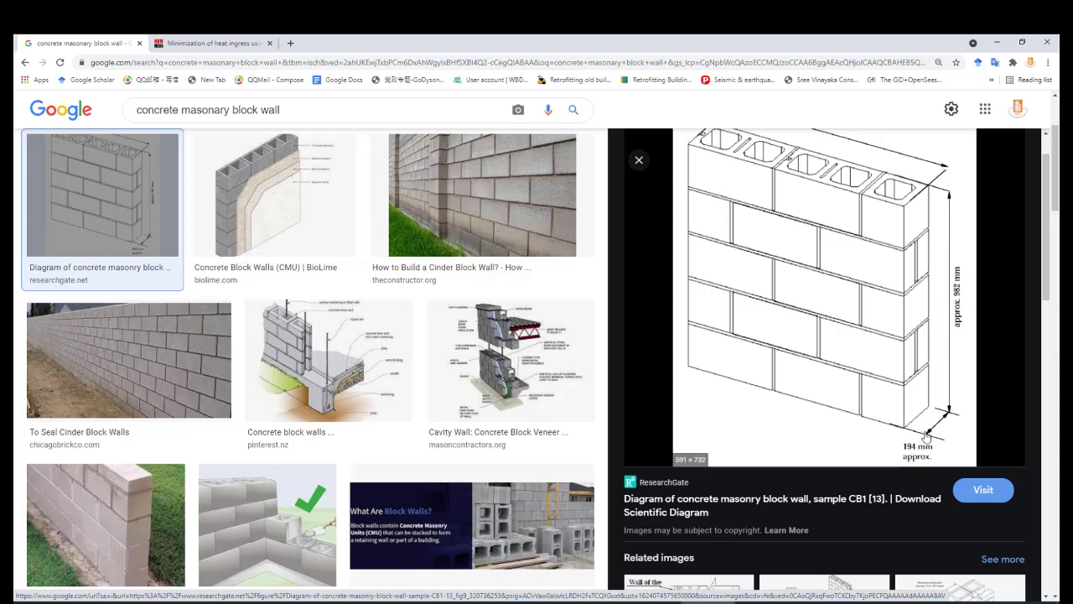
scroll(919, 391, "up", 1)
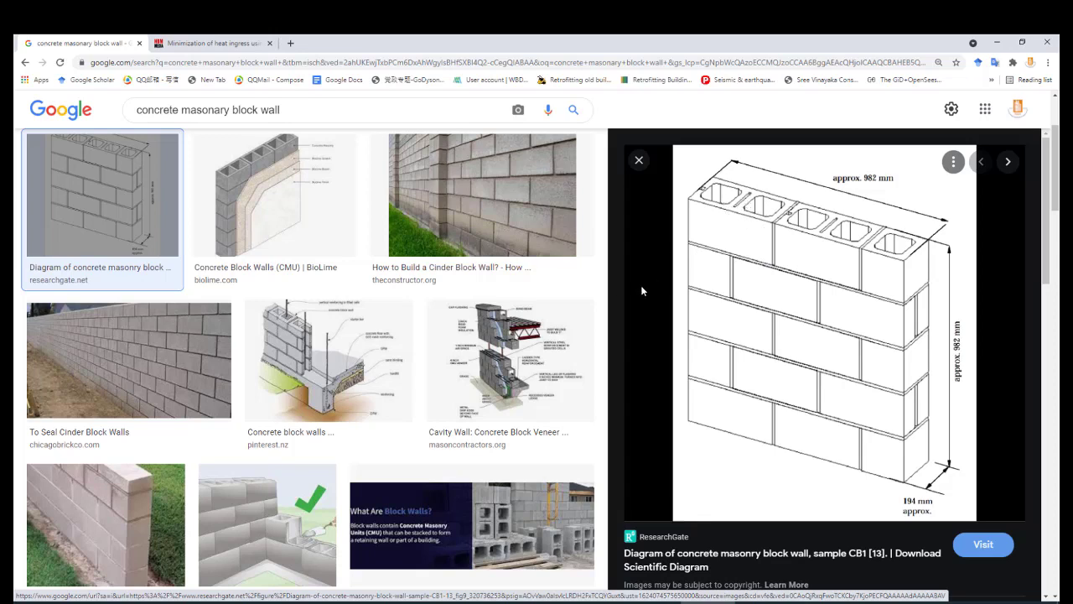
Browse the image results and examine the Concrete Masonry Retaining Walls photo from retainingwallcompanies.com
scroll(376, 353, "down", 3)
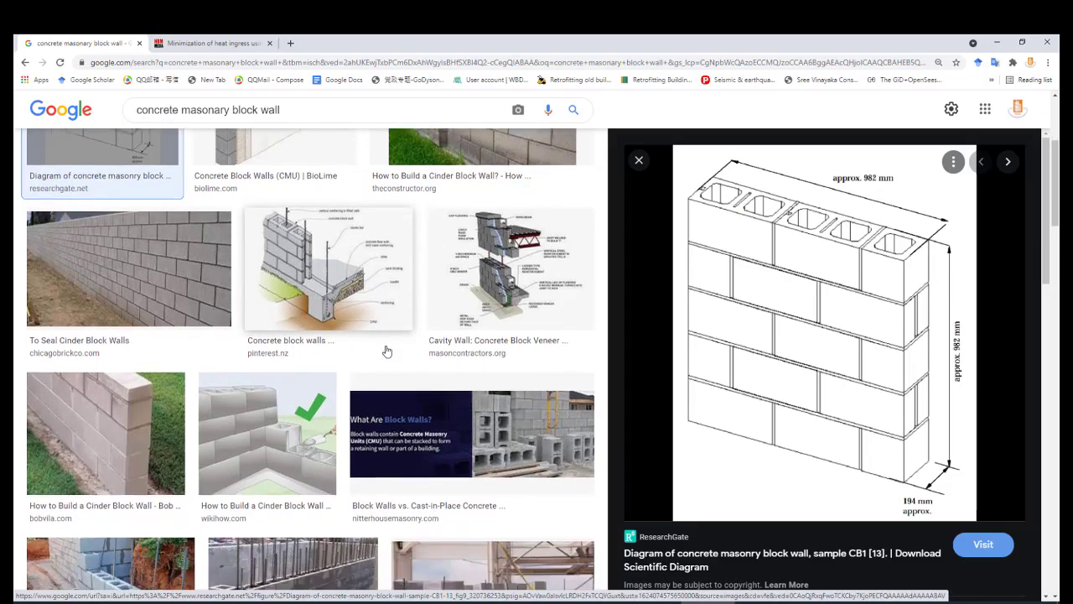
scroll(760, 359, "down", 1)
scroll(760, 359, "down", 1)
scroll(494, 377, "up", 4)
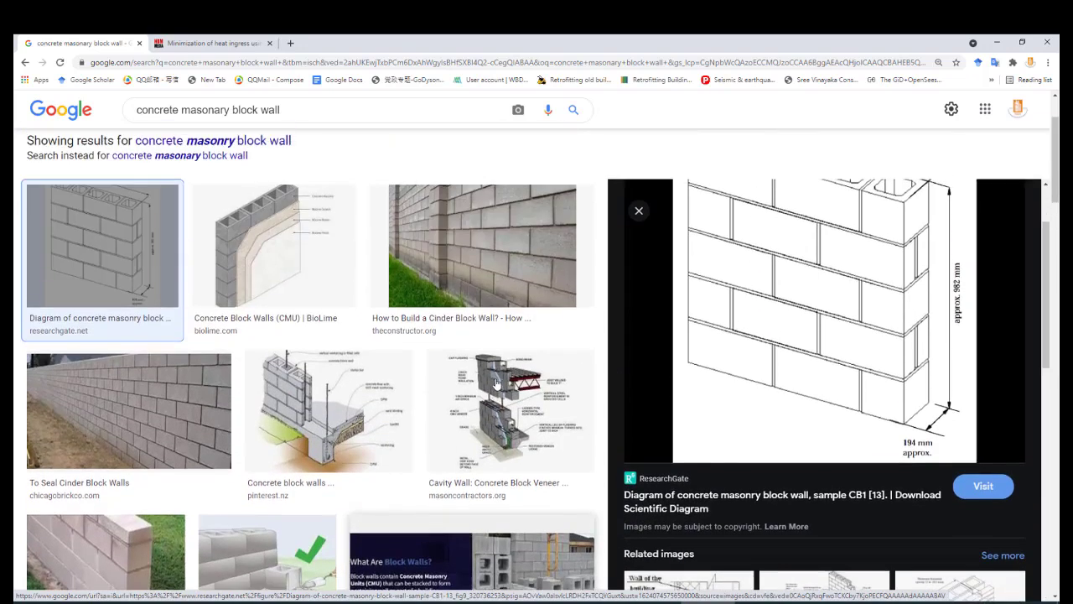
scroll(498, 376, "down", 5)
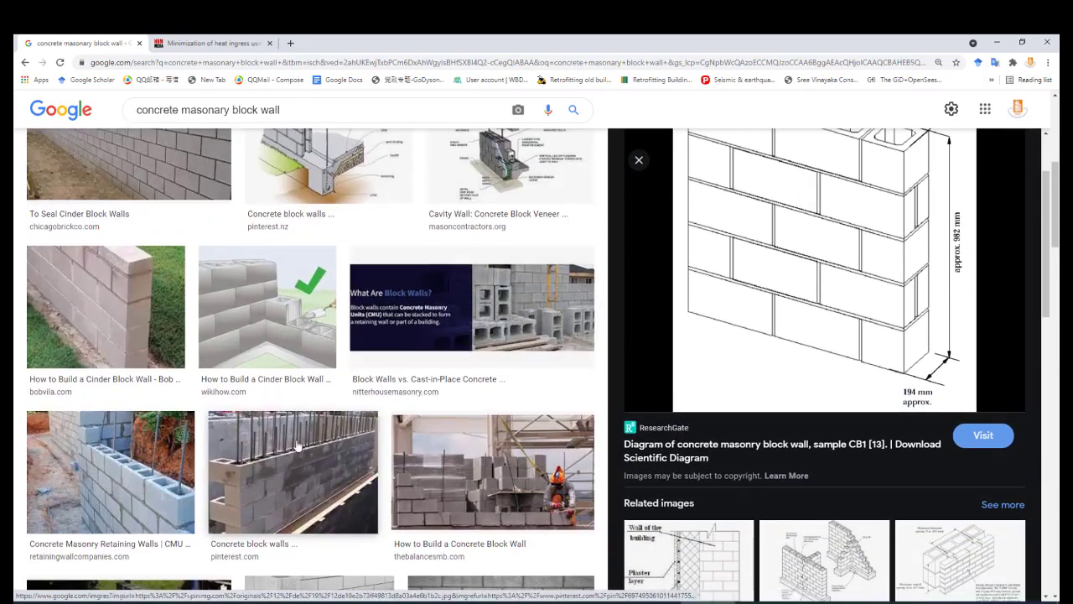
left_click(160, 466)
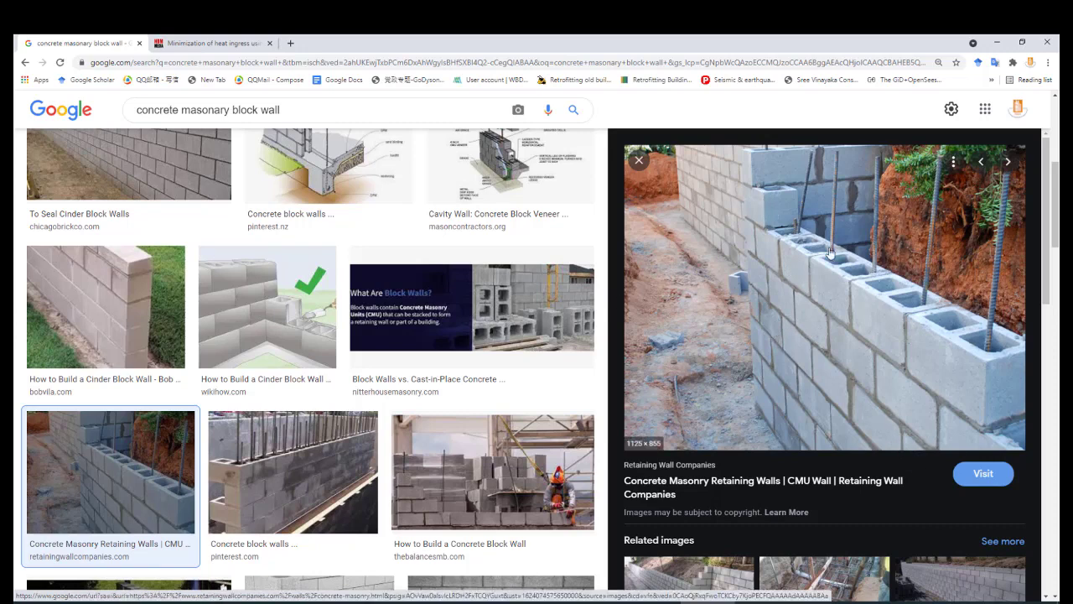
scroll(844, 297, "down", 1)
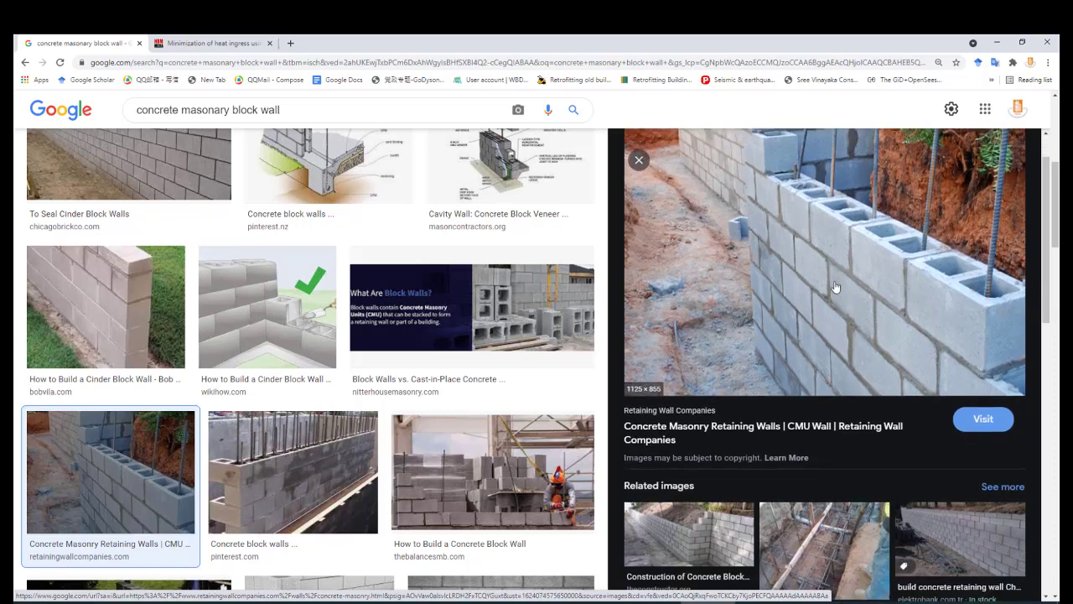
scroll(844, 285, "down", 1)
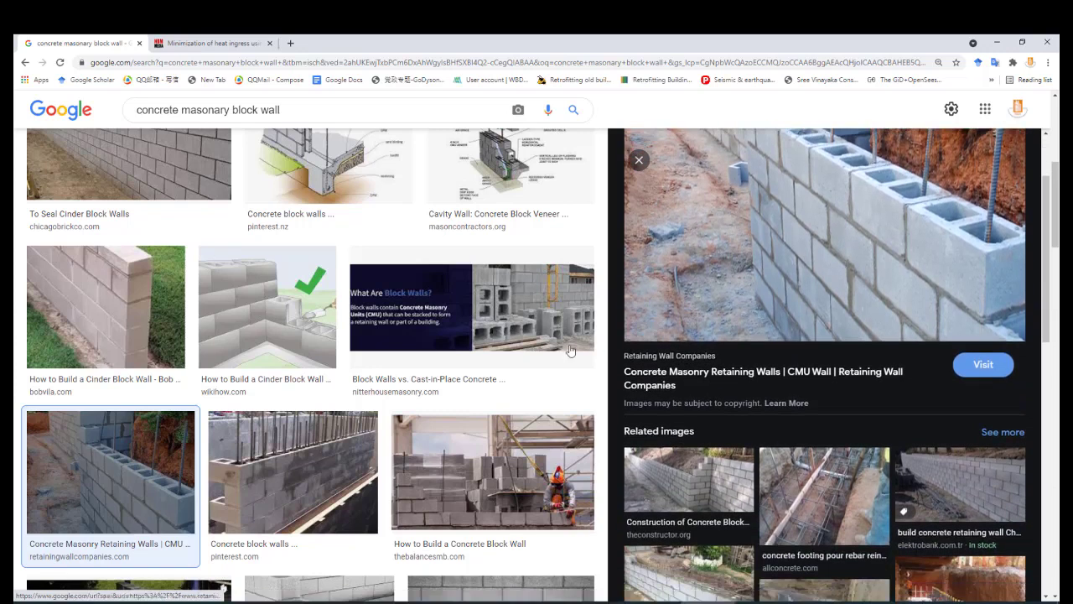
View the Pinterest photo of a concrete block wall with vertical reinforcing bars
scroll(513, 348, "down", 1)
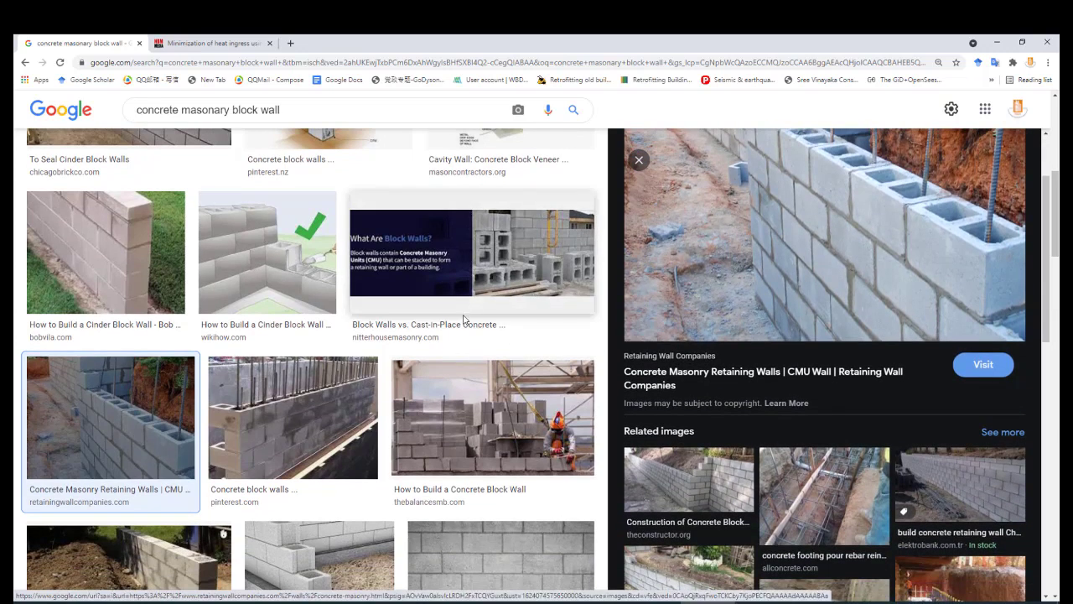
scroll(456, 347, "down", 1)
scroll(457, 347, "down", 3)
left_click(329, 268)
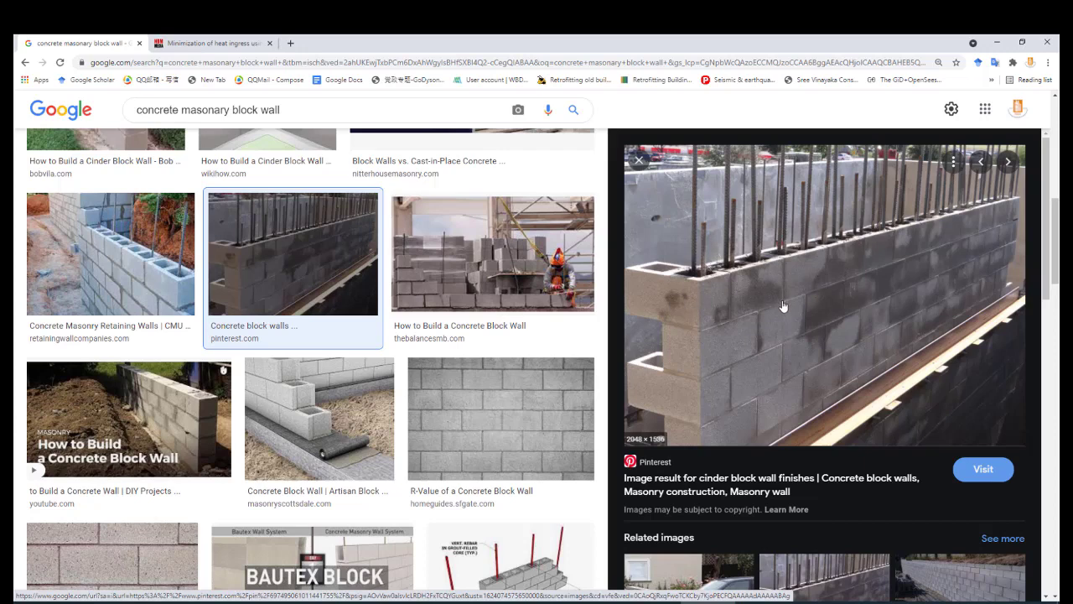
Find and view the arch.ttu.edu diagram of vertical rebar in grout-filled block cores
scroll(436, 452, "down", 1)
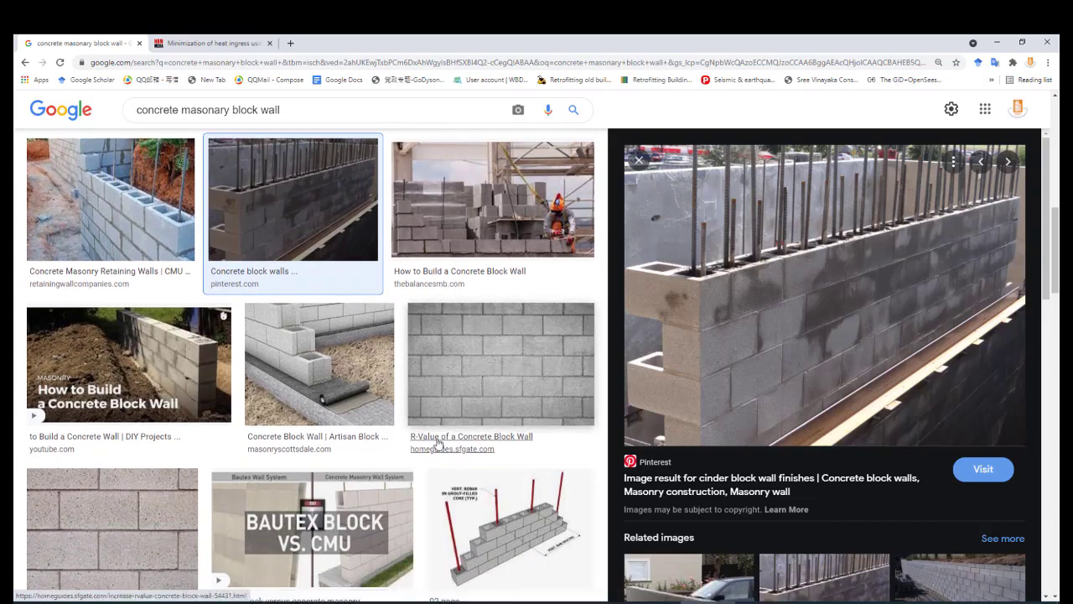
scroll(437, 444, "down", 2)
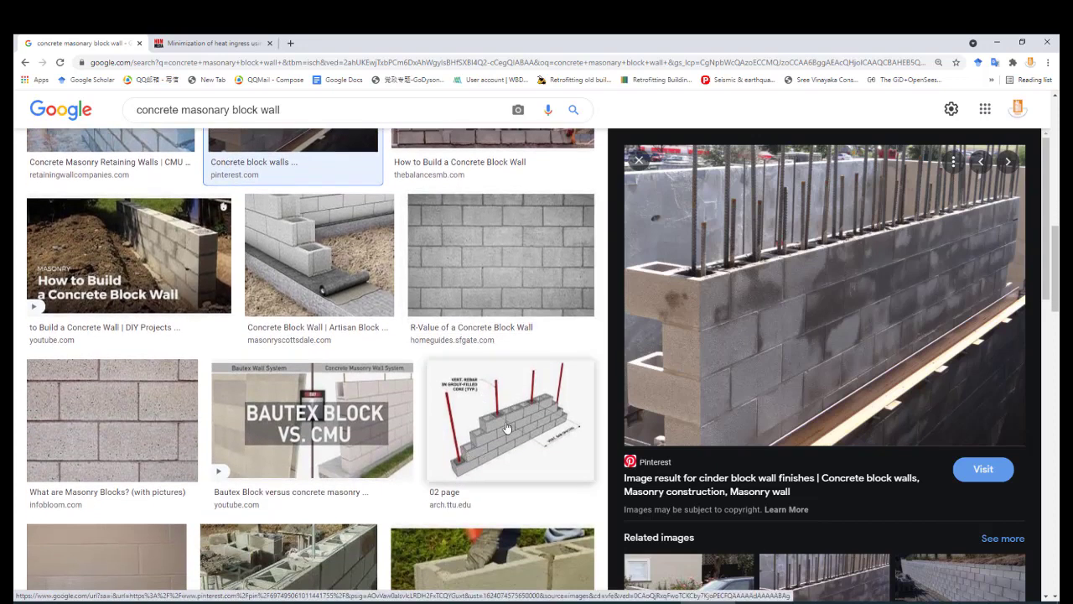
scroll(507, 427, "down", 1)
scroll(514, 357, "down", 1)
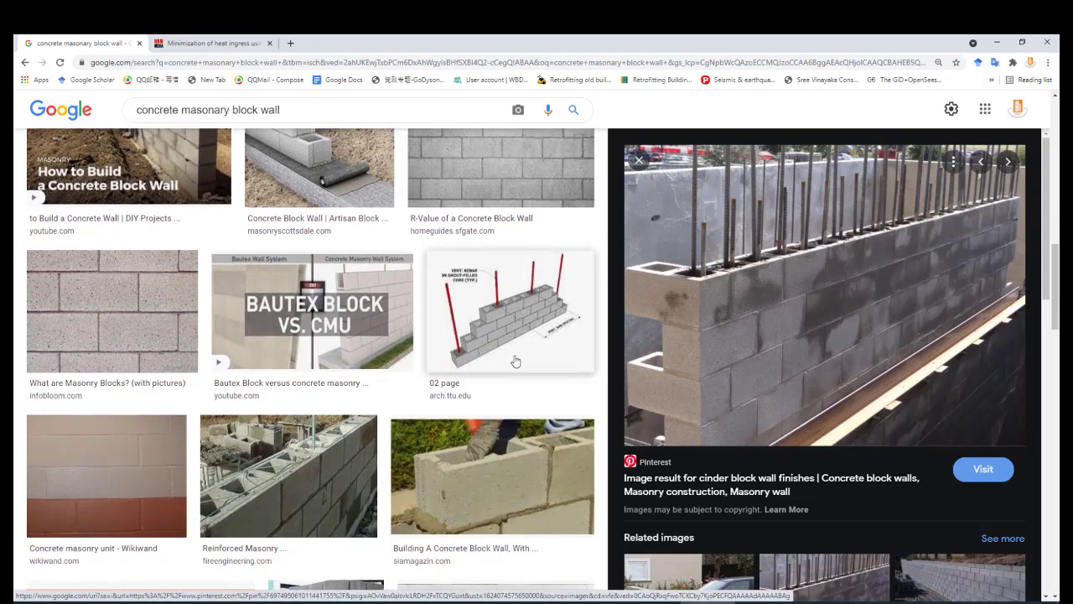
left_click(510, 330)
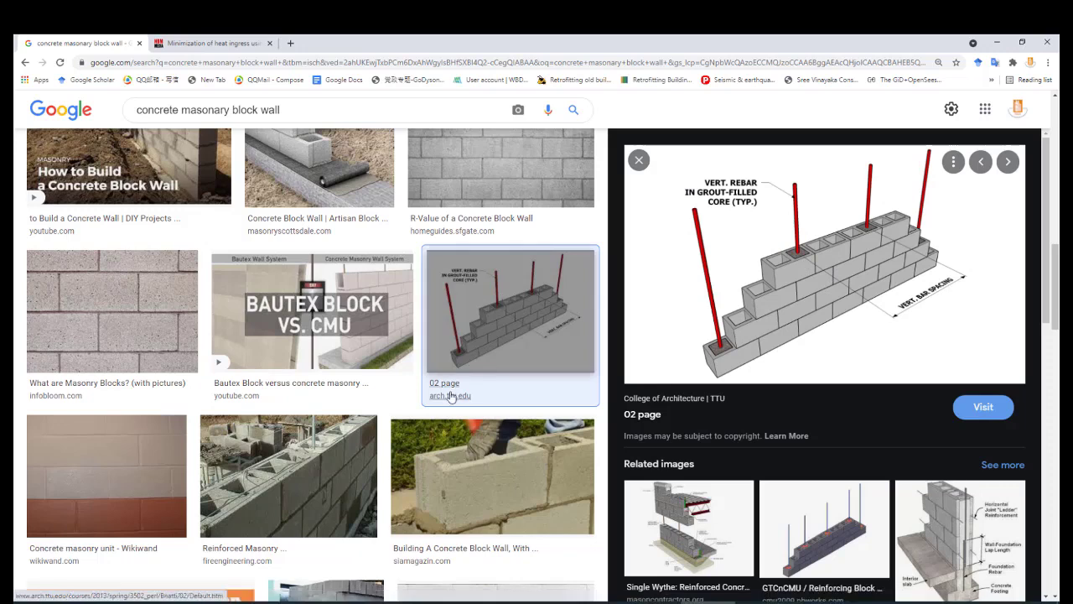
View the related Single Wythe: Reinforced Concrete Block detail and the CMU Wall Construction image from civiconcepts.com
scroll(457, 394, "down", 3)
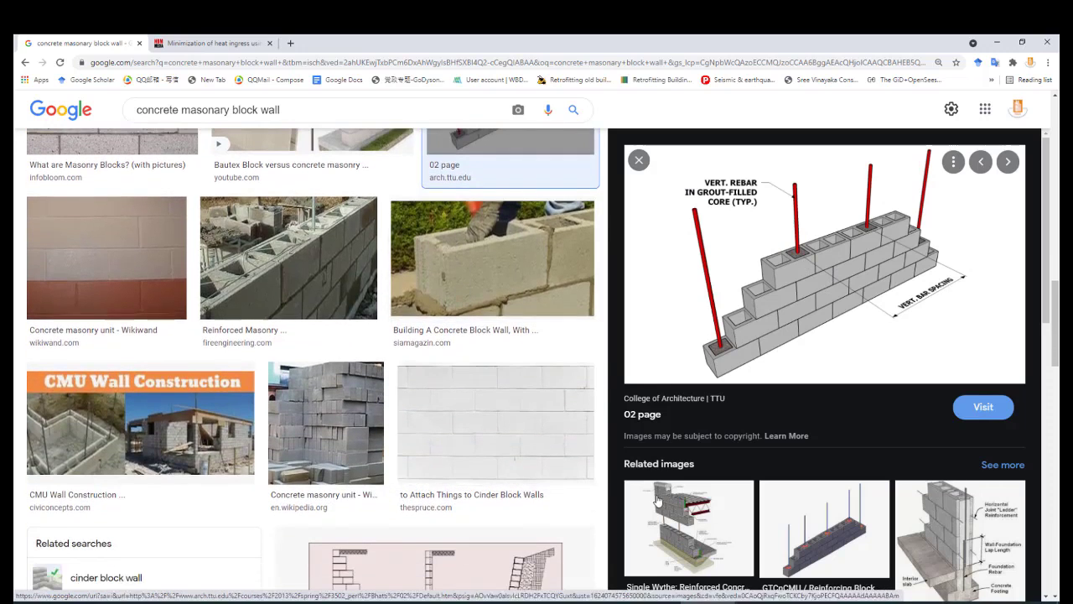
left_click(658, 501)
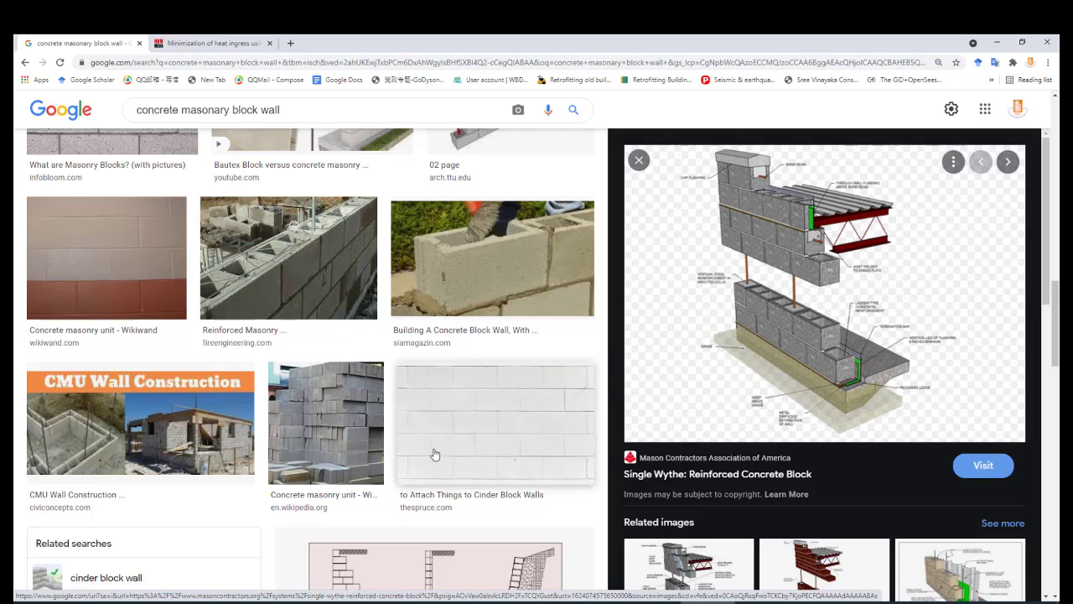
left_click(246, 449)
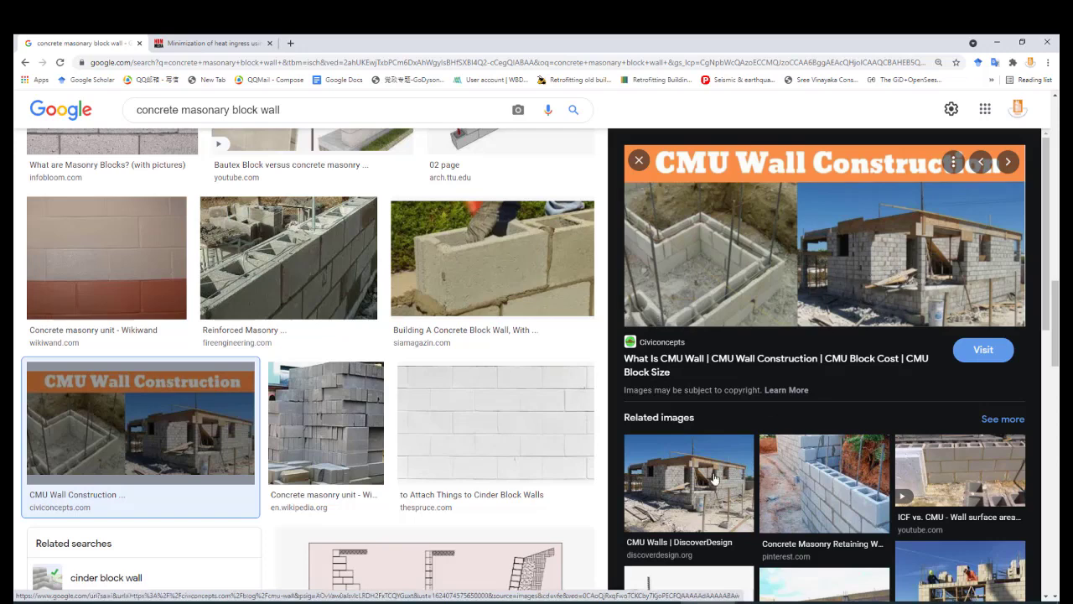
Switch back to the Masonry wall design document in Word and review the wall height line
left_click(545, 601)
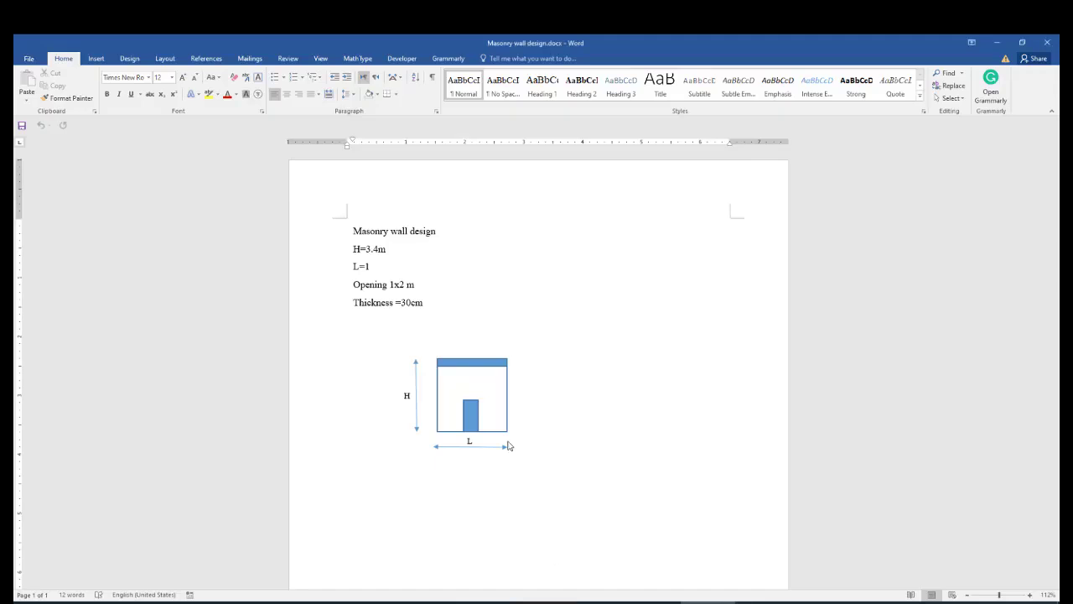
triple_click(426, 246)
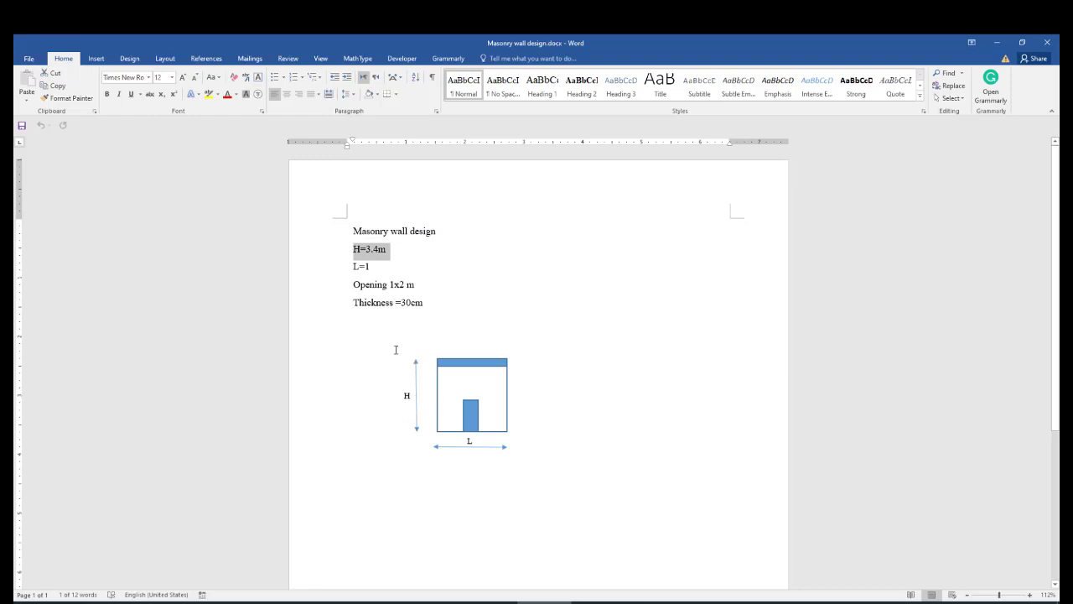
left_click(374, 255)
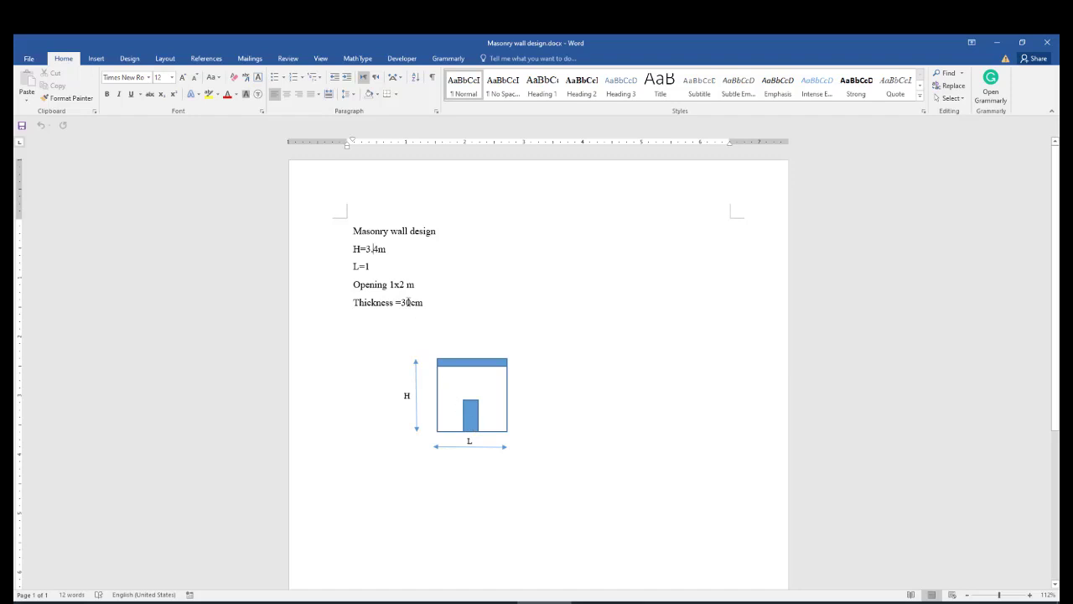
Reshape the door opening in the wall sketch into a shorter, wider window set in the middle of the wall
left_click(469, 416)
left_click_drag(468, 416, 485, 399)
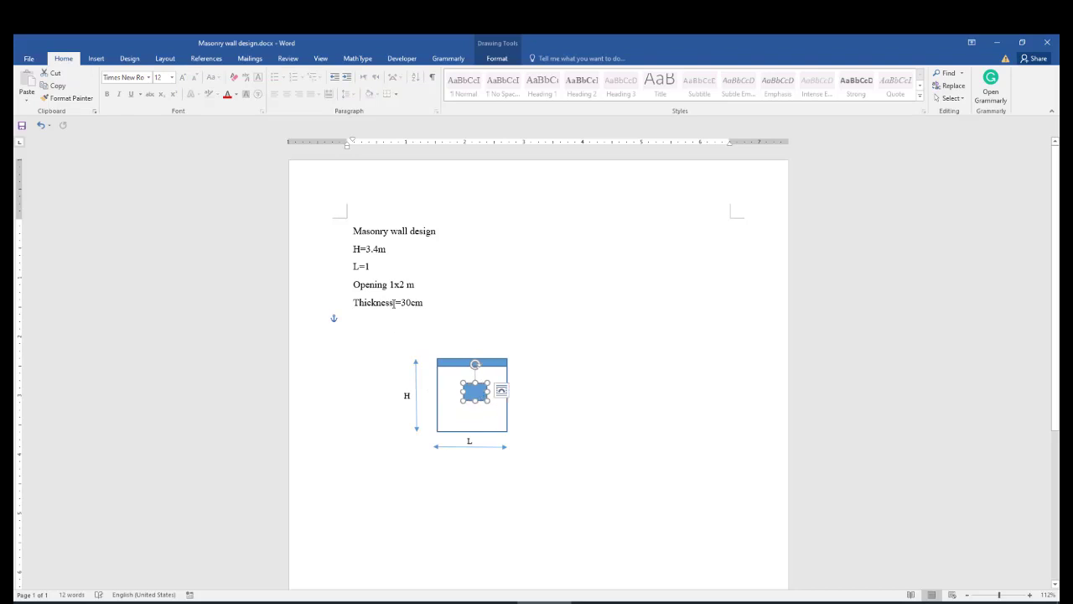
Set the opening size in the wall data to 1.4X1.6 M
left_click_drag(396, 284, 390, 284)
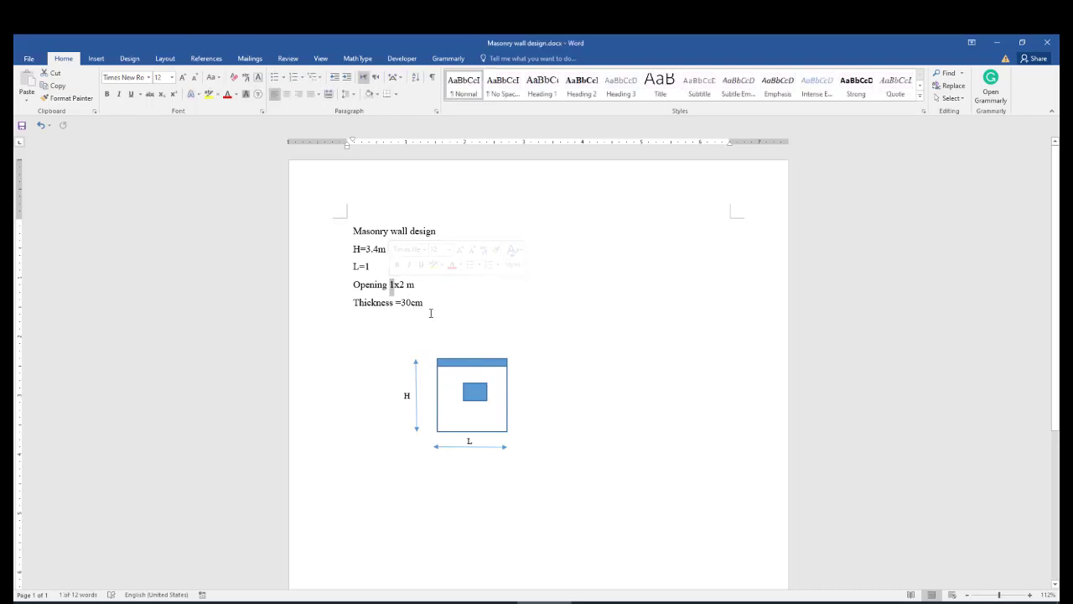
key("End")
key("Delete")
key("Left")
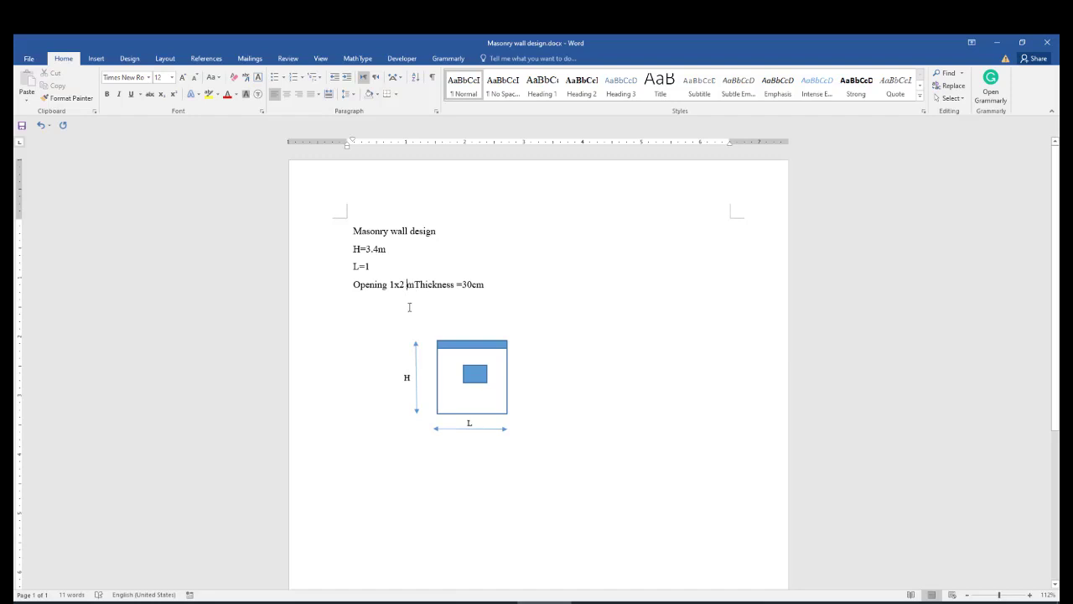
key("Return")
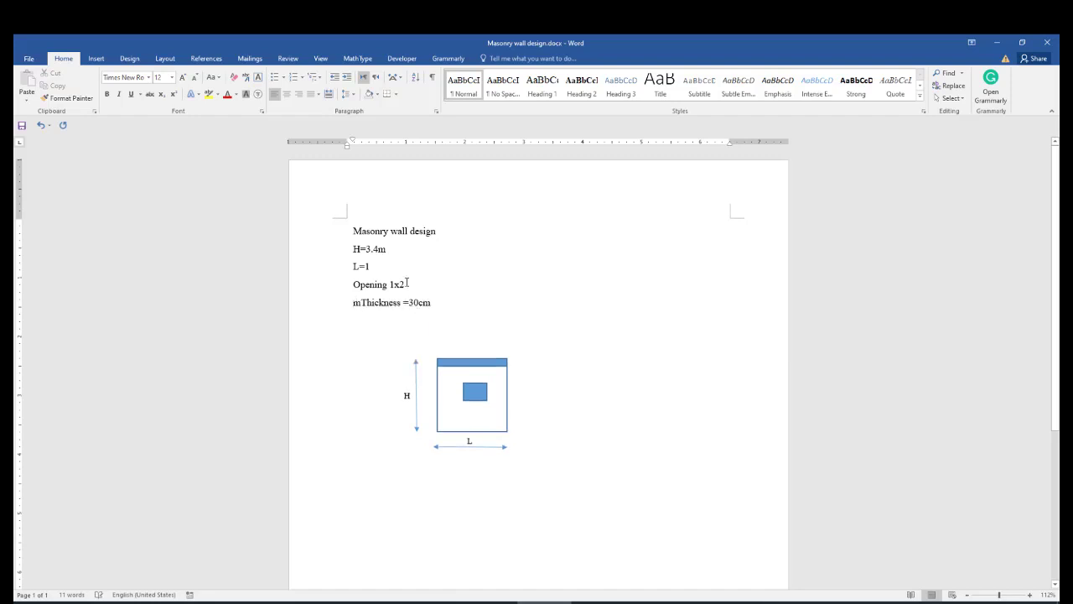
left_click_drag(407, 284, 389, 284)
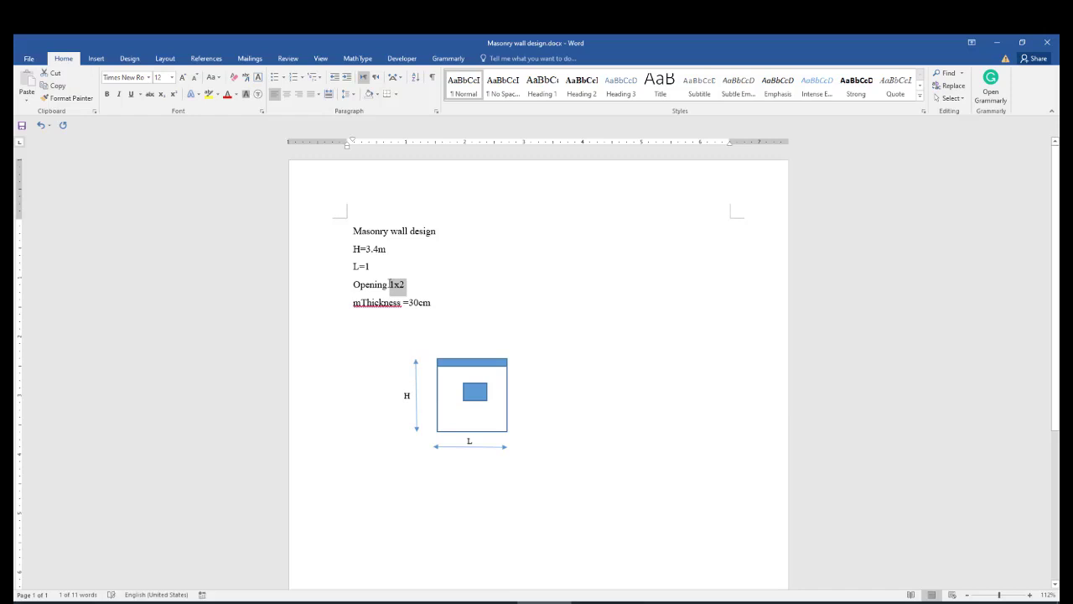
type("1.4X")
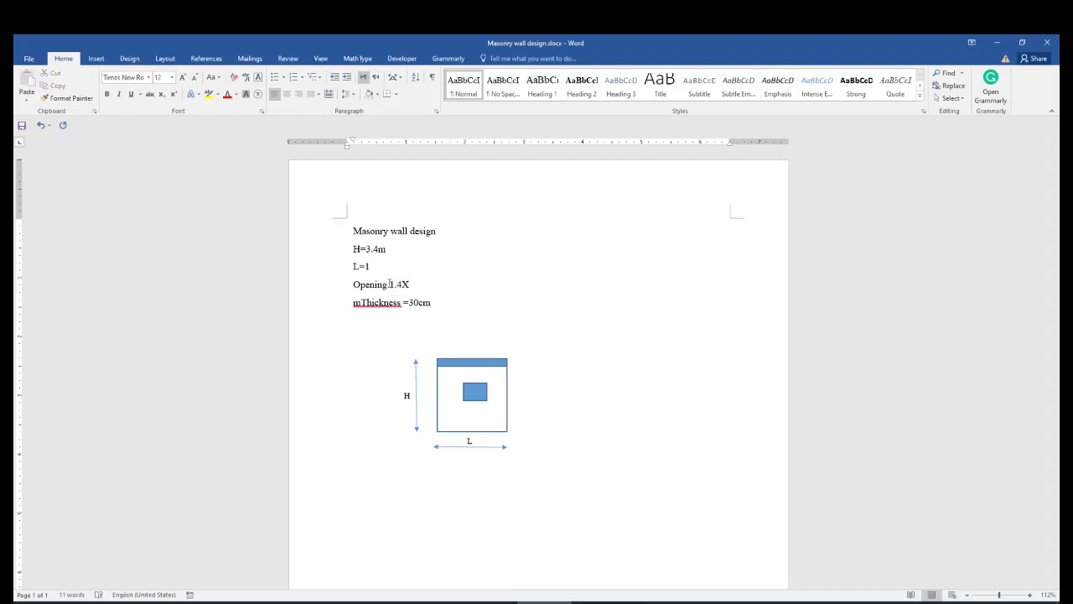
type("1.6")
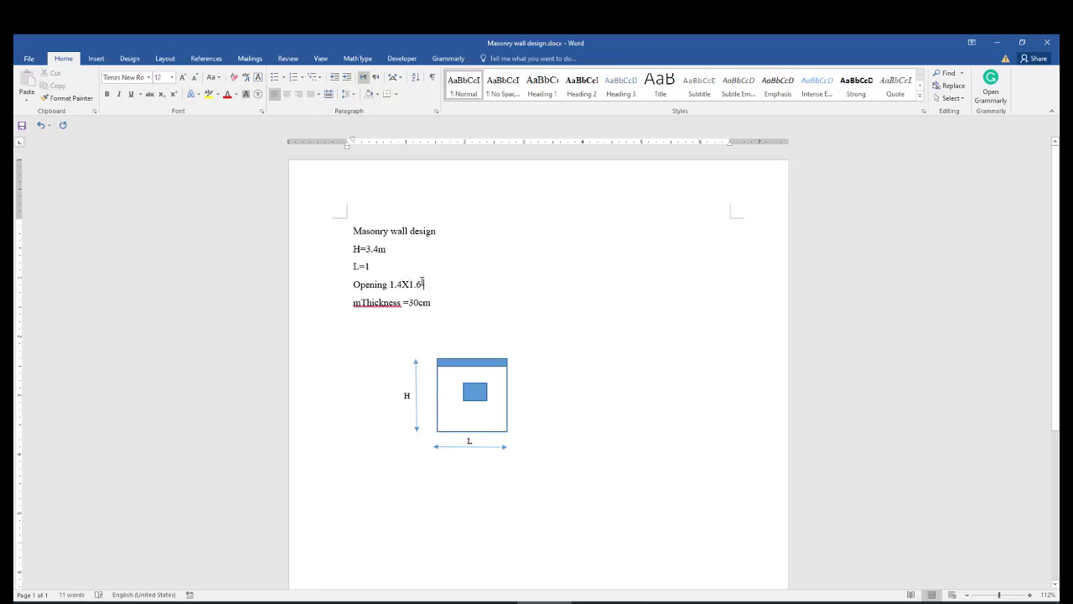
type(" M")
Remove the stray m before Thickness and set the wall thickness to 25cm
left_click_drag(361, 303, 402, 304)
key("BackSpace")
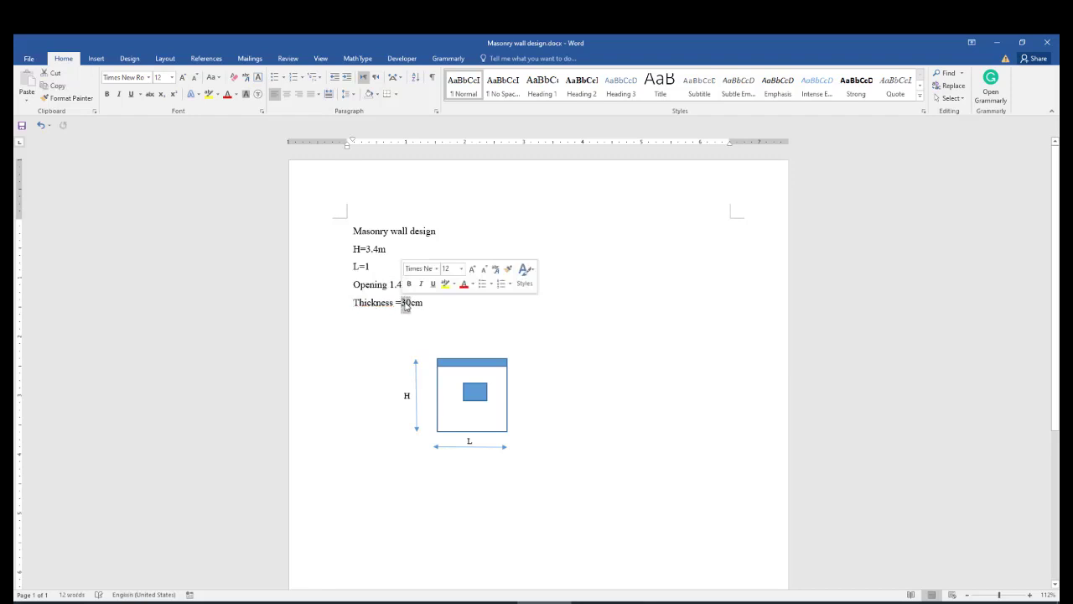
type("25")
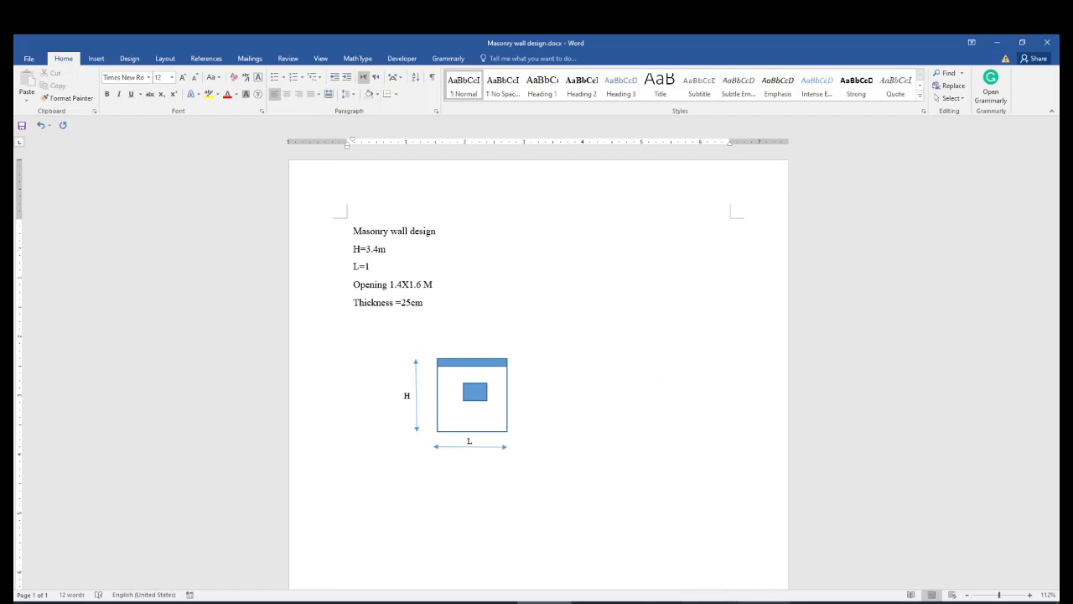
Switch to the ASDIP Concrete Project Manager and add a Concrete / Masonry Bearing Wall calculation named M WALL 25cm
left_click(599, 602)
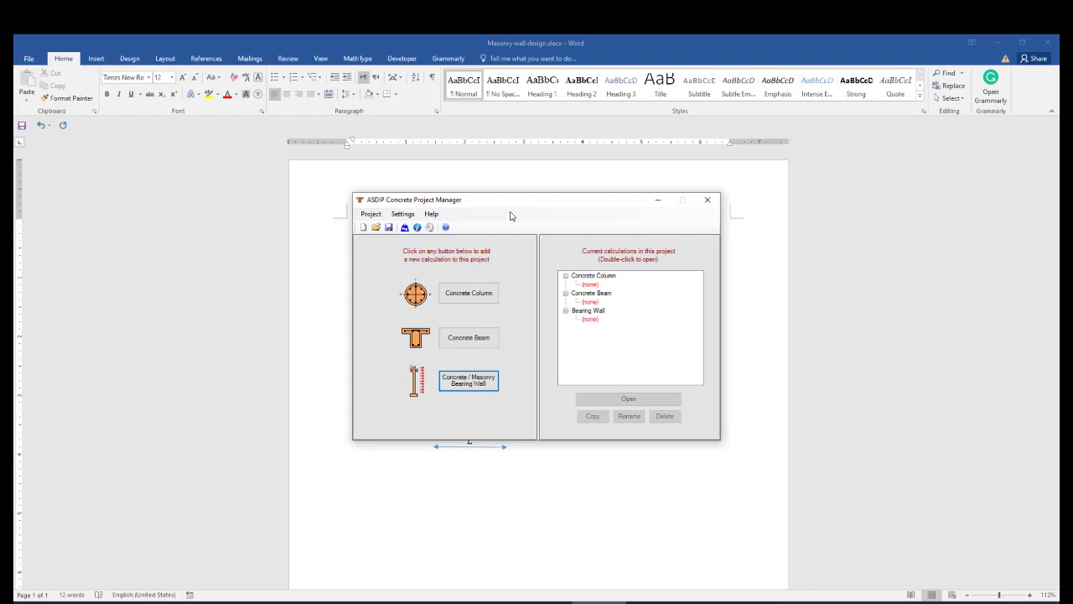
left_click(475, 382)
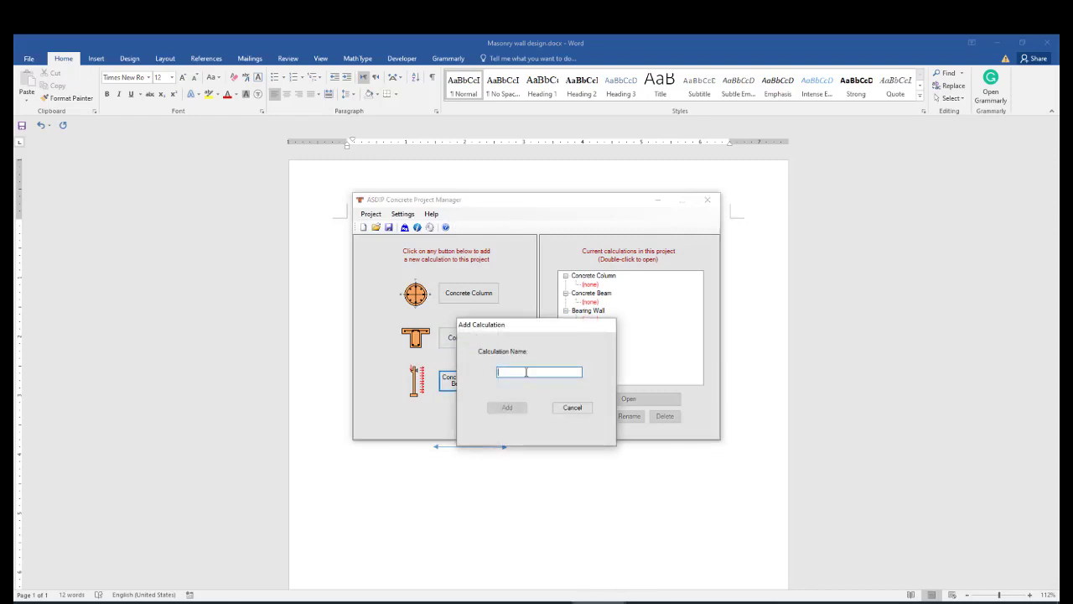
type("wA")
key("BackSpace")
key("BackSpace")
key("BackSpace")
type("M WALL 25cm")
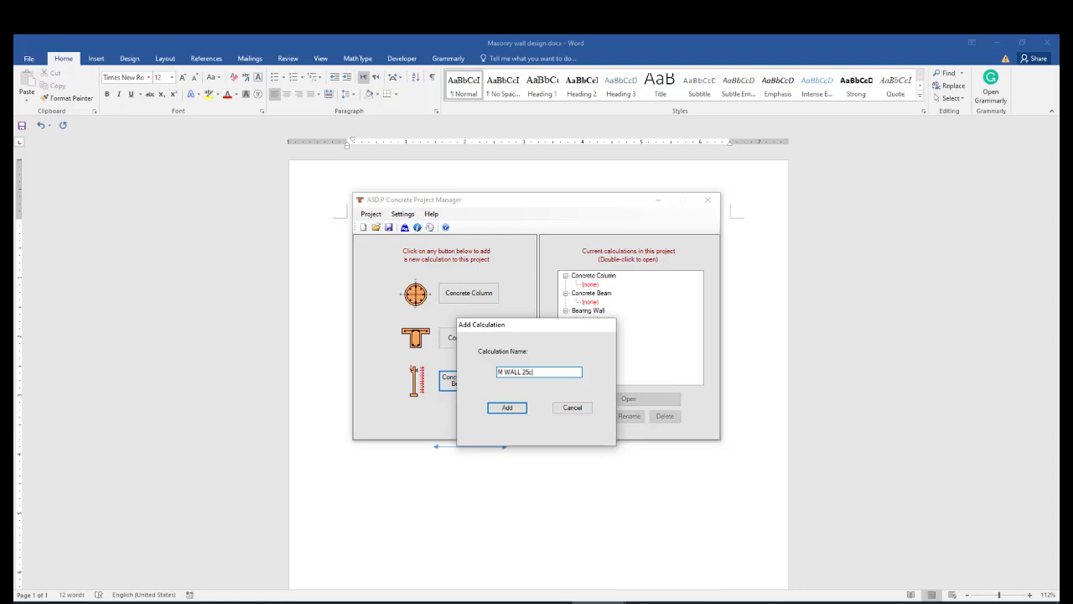
left_click(512, 408)
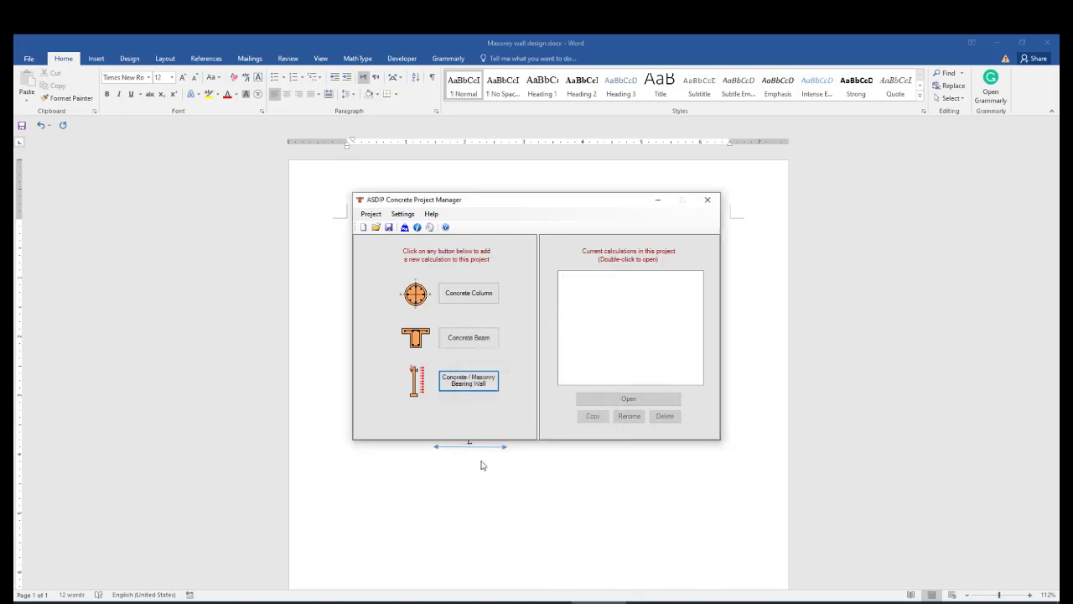
Open the M WALL 25cm calculation from the project and move its design window clear for editing
left_click(469, 498)
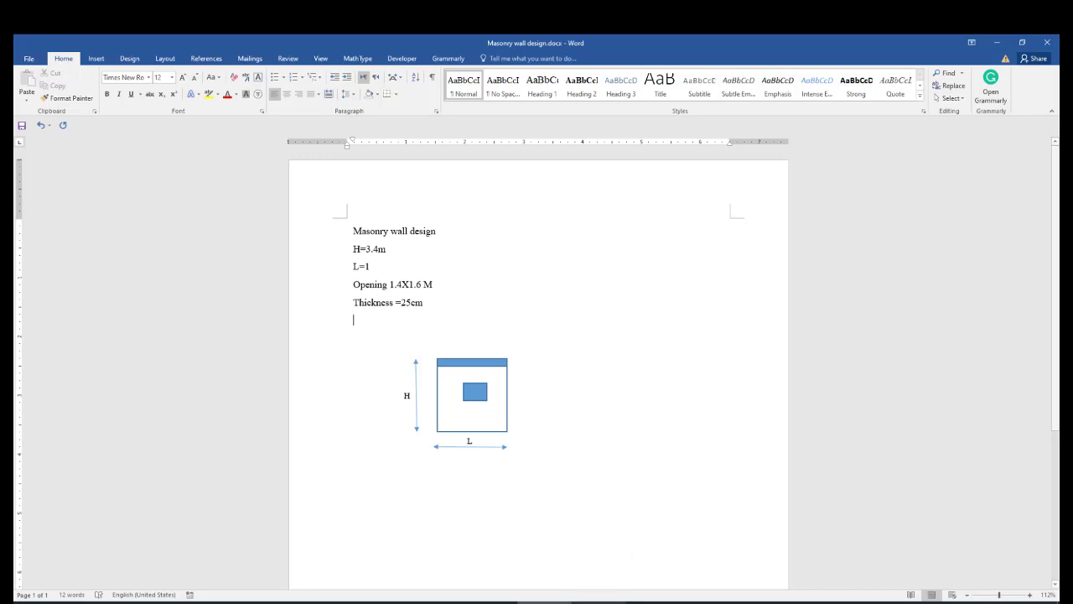
left_click(599, 602)
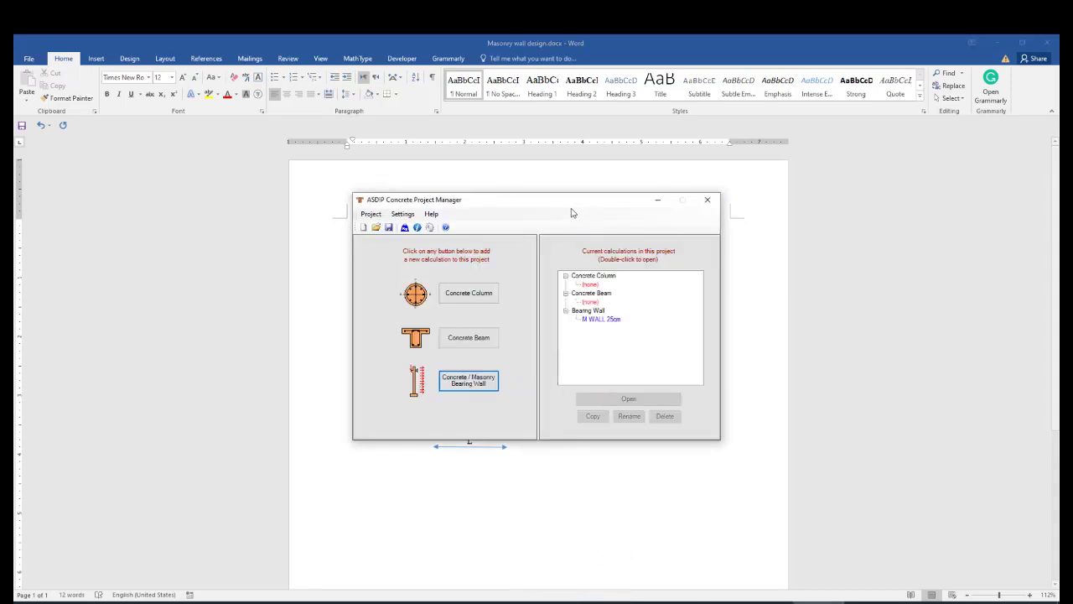
left_click(600, 319)
left_click(610, 397)
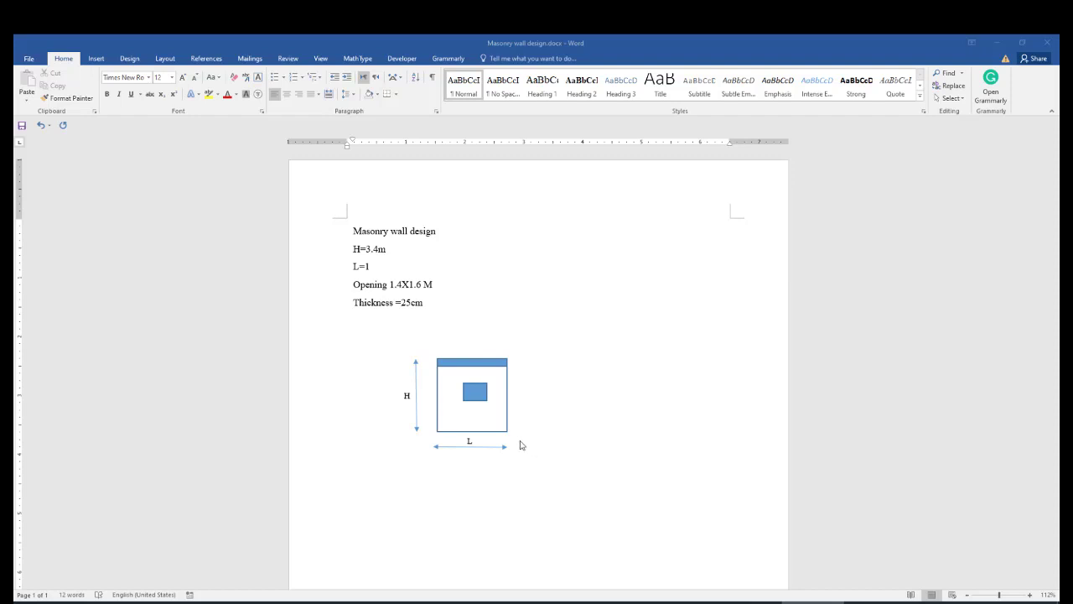
key("alt+Tab")
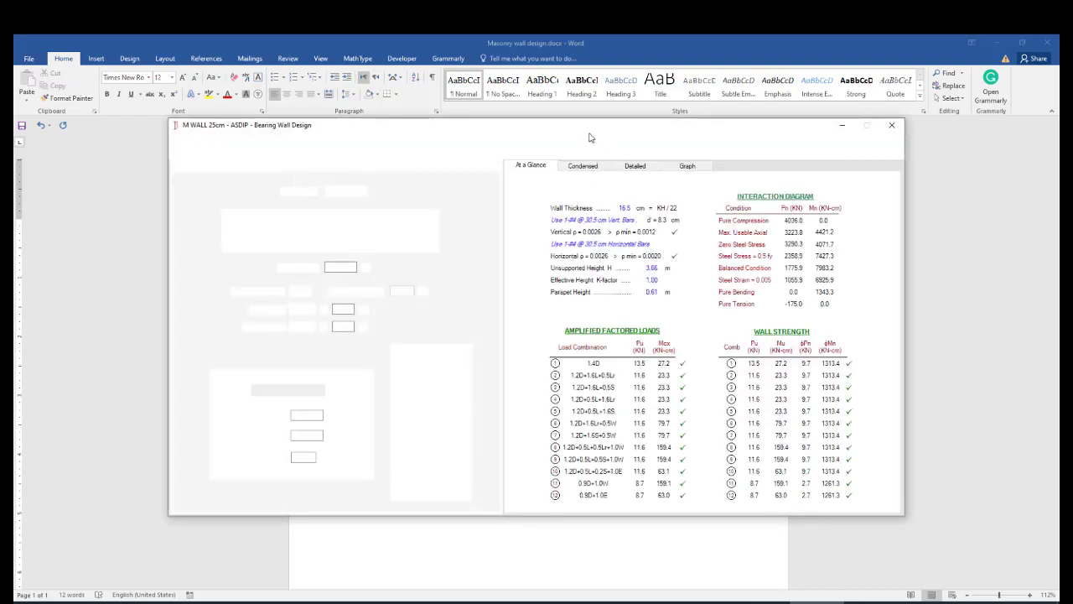
left_click_drag(590, 131, 646, 149)
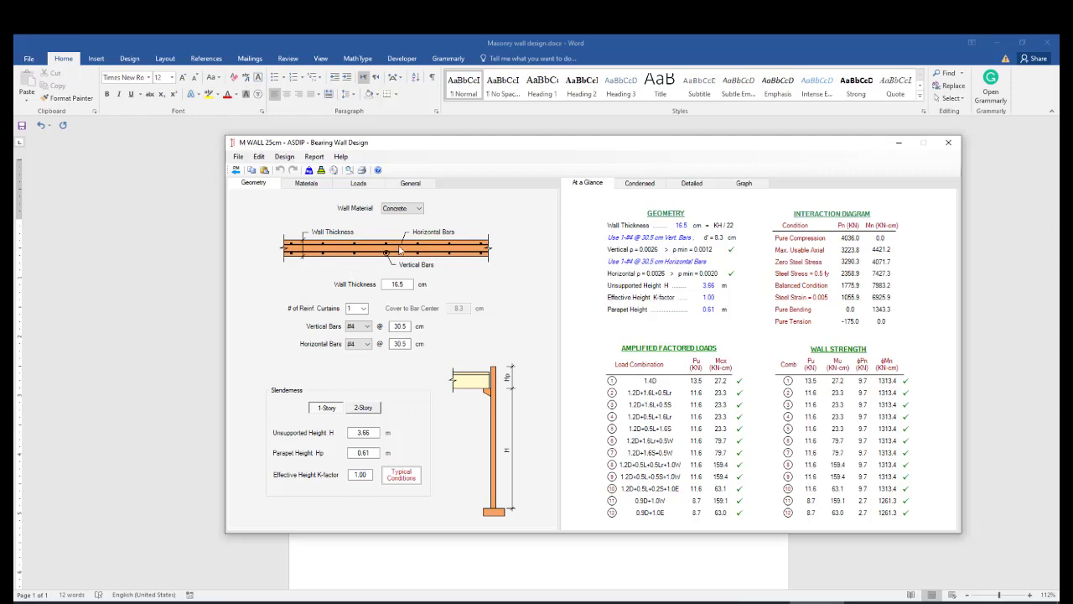
Set the wall material to Masonry, and switch Solid Grouted on and back off
left_click(396, 214)
left_click(397, 209)
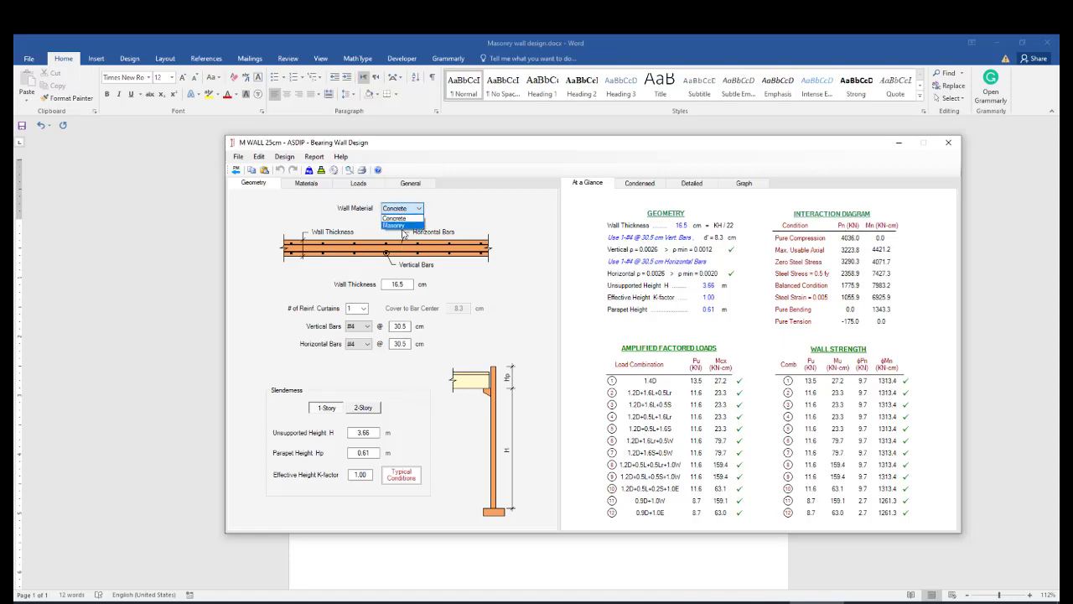
left_click(401, 226)
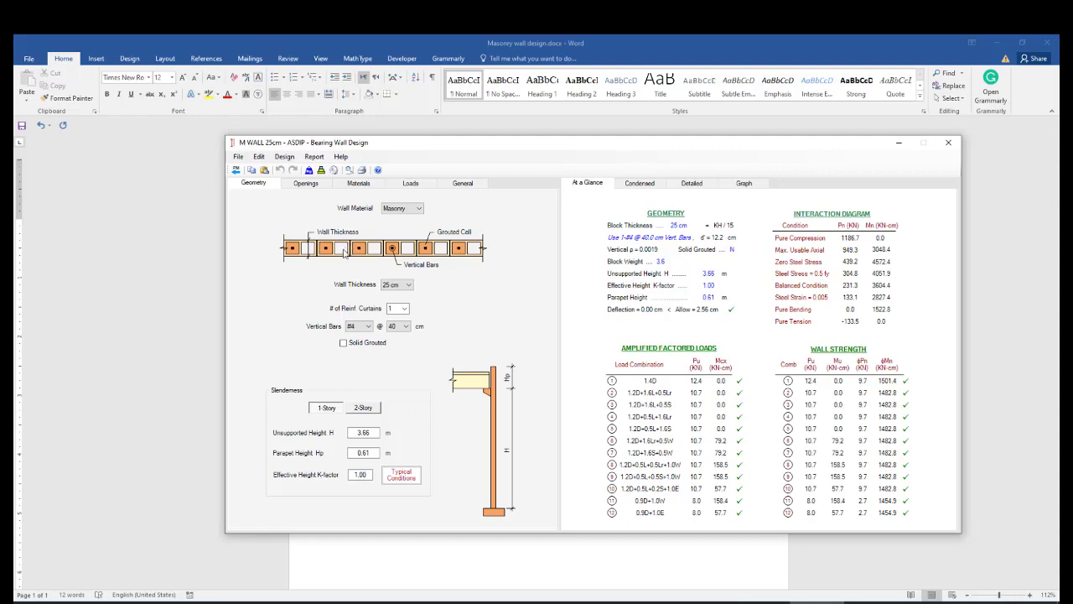
left_click(343, 343)
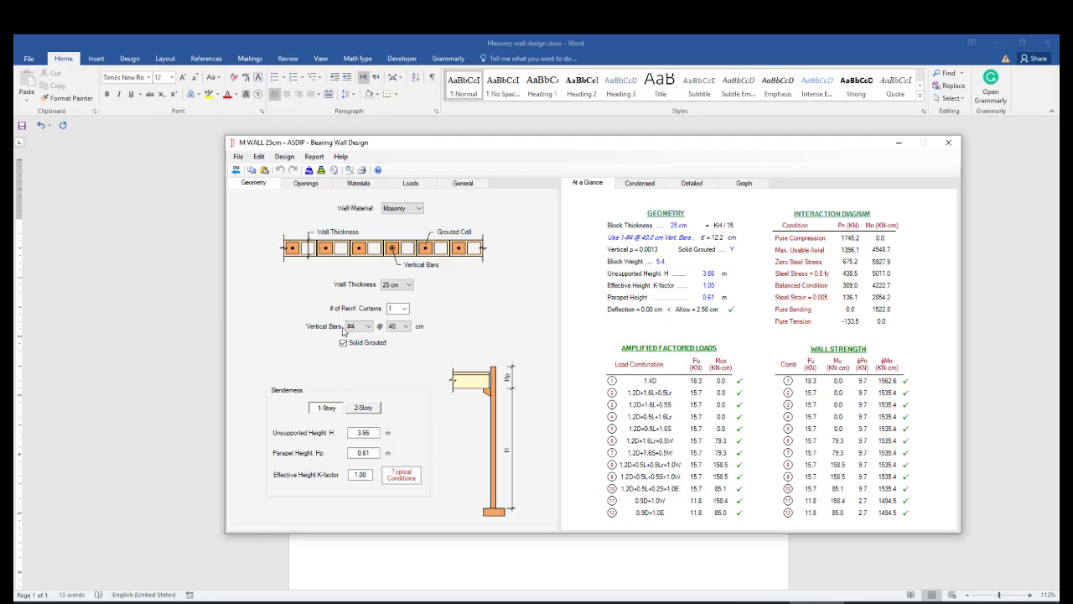
left_click(343, 342)
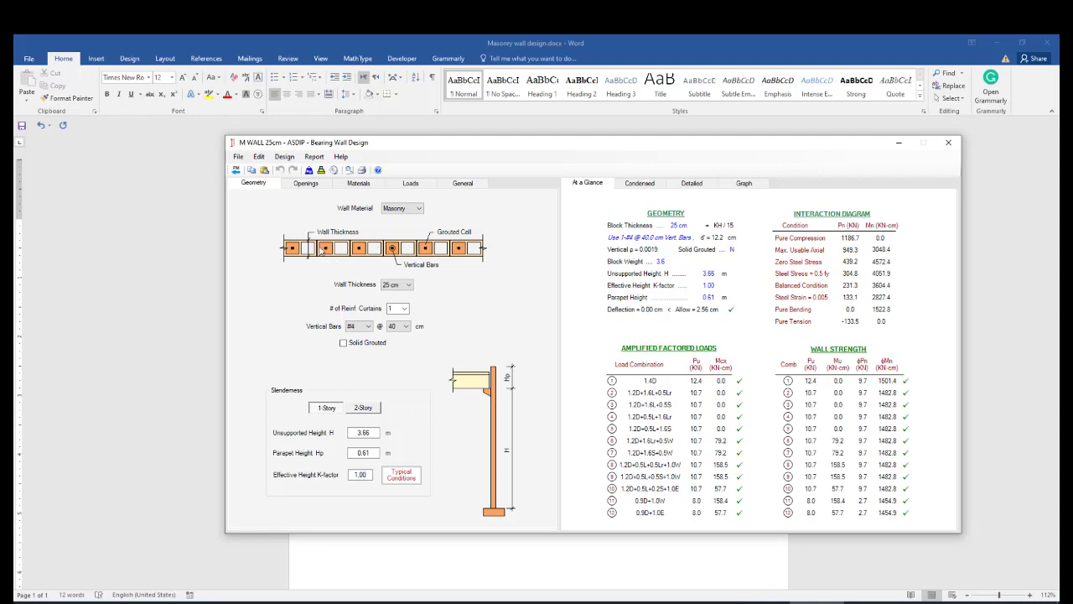
Choose a 25 cm wall thickness, keep one reinforcement curtain and set the vertical bars to D10
left_click(404, 286)
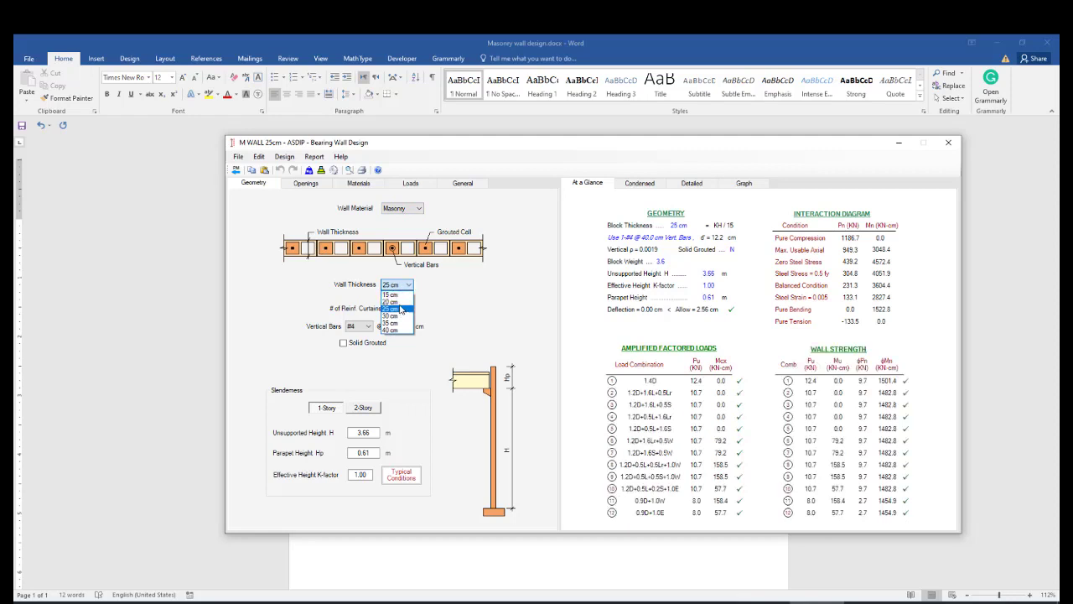
left_click(400, 309)
left_click(405, 308)
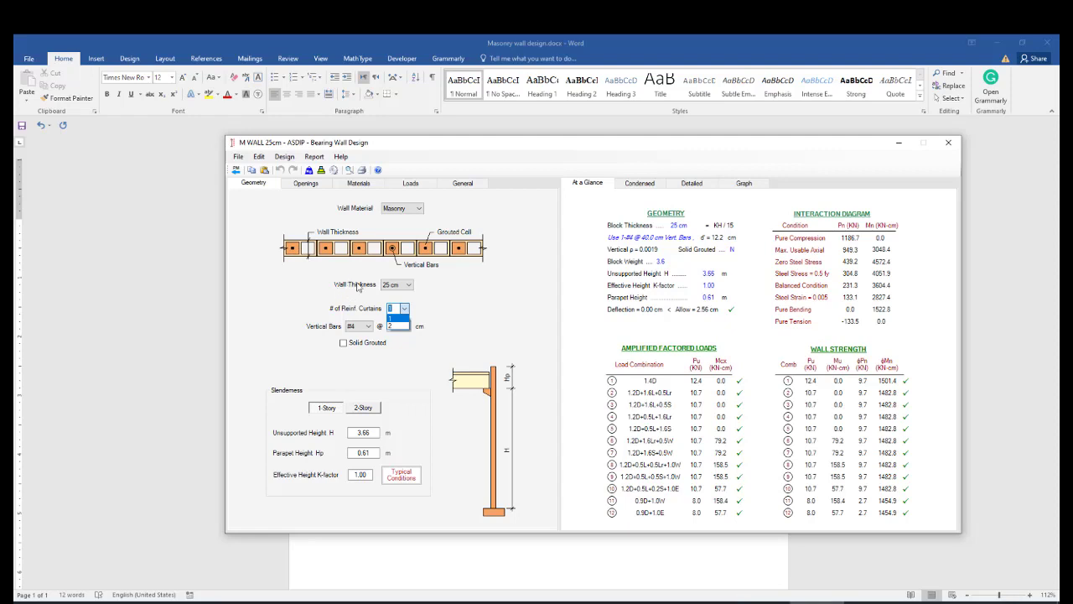
left_click(404, 312)
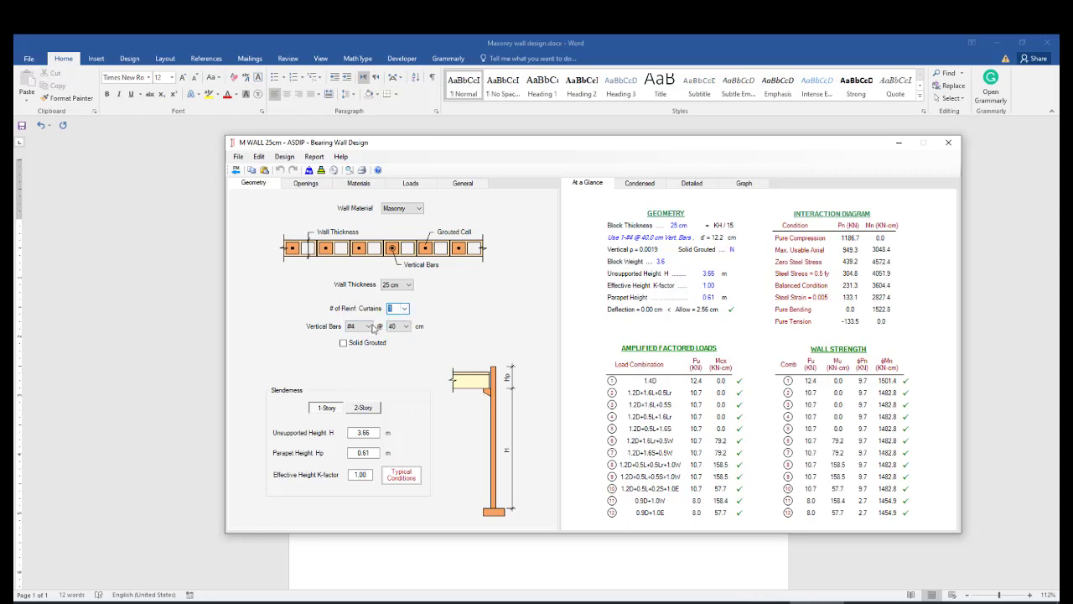
left_click(366, 326)
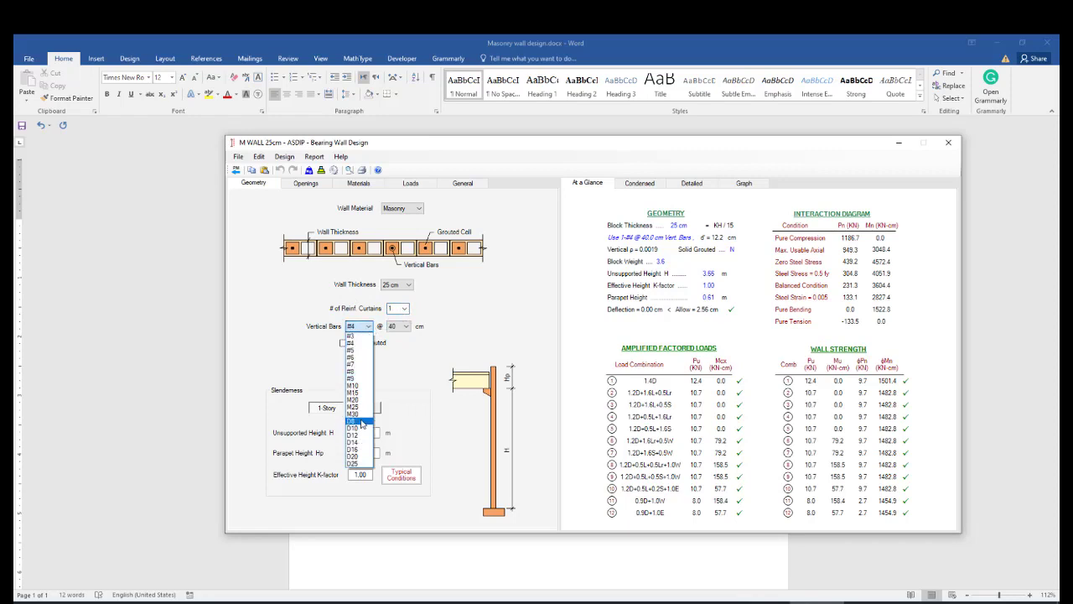
left_click(362, 429)
Try a 20 cm vertical bar spacing and try to turn off Solid Grouted with it
left_click(405, 327)
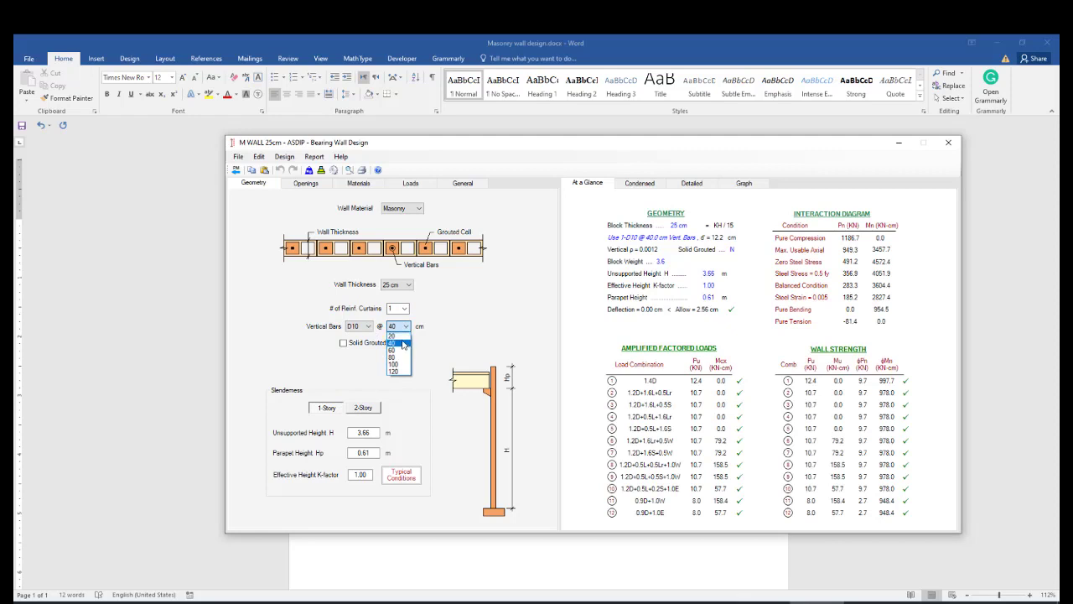
left_click(392, 335)
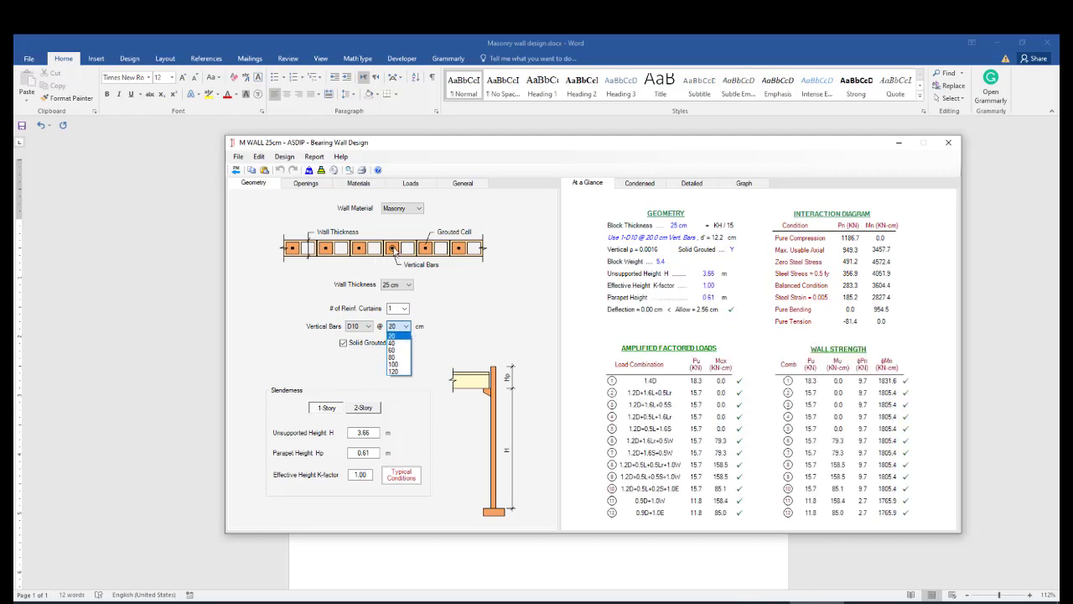
left_click(392, 250)
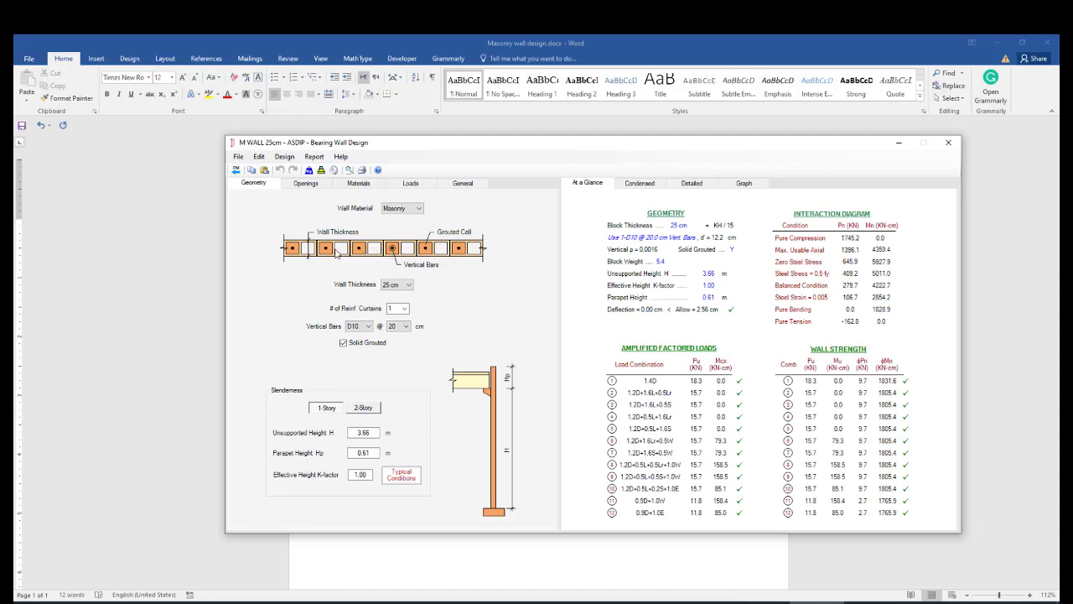
left_click(346, 344)
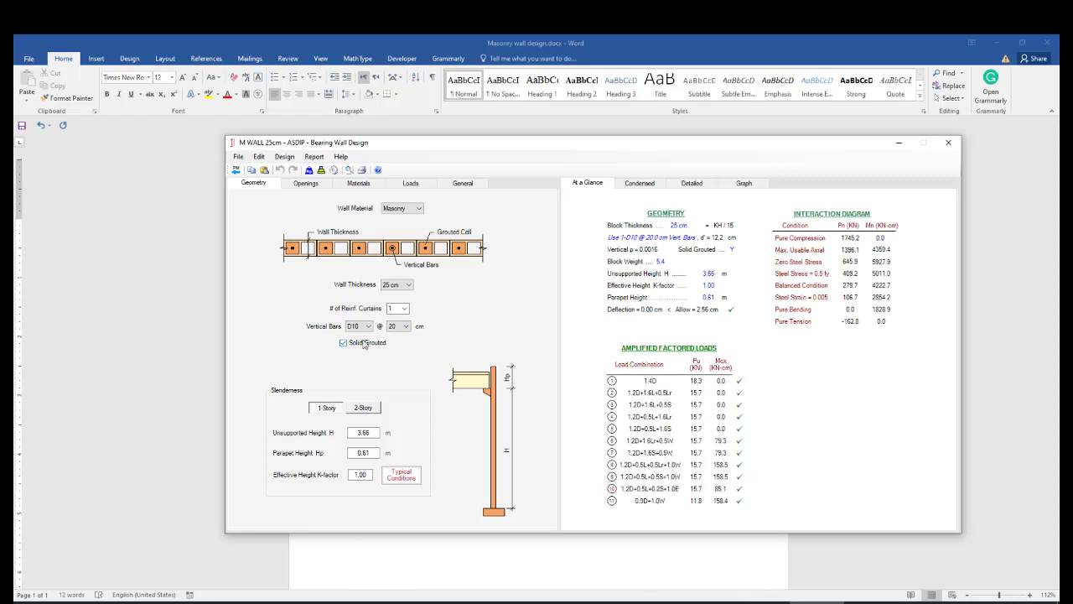
left_click(358, 345)
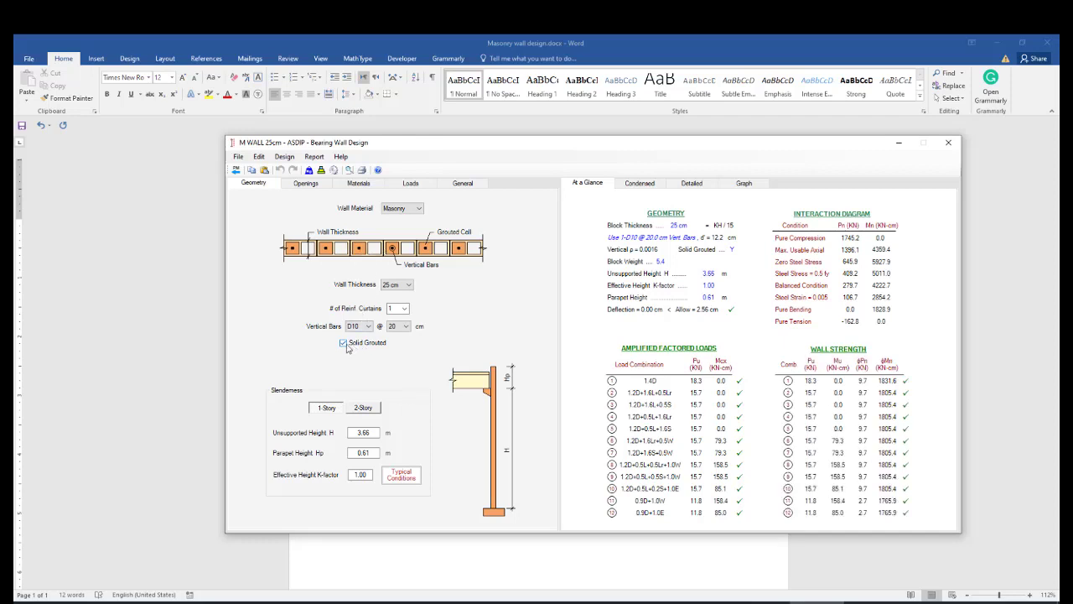
Set the vertical bar spacing to 40 cm and turn off Solid Grouted
left_click(404, 326)
left_click(397, 343)
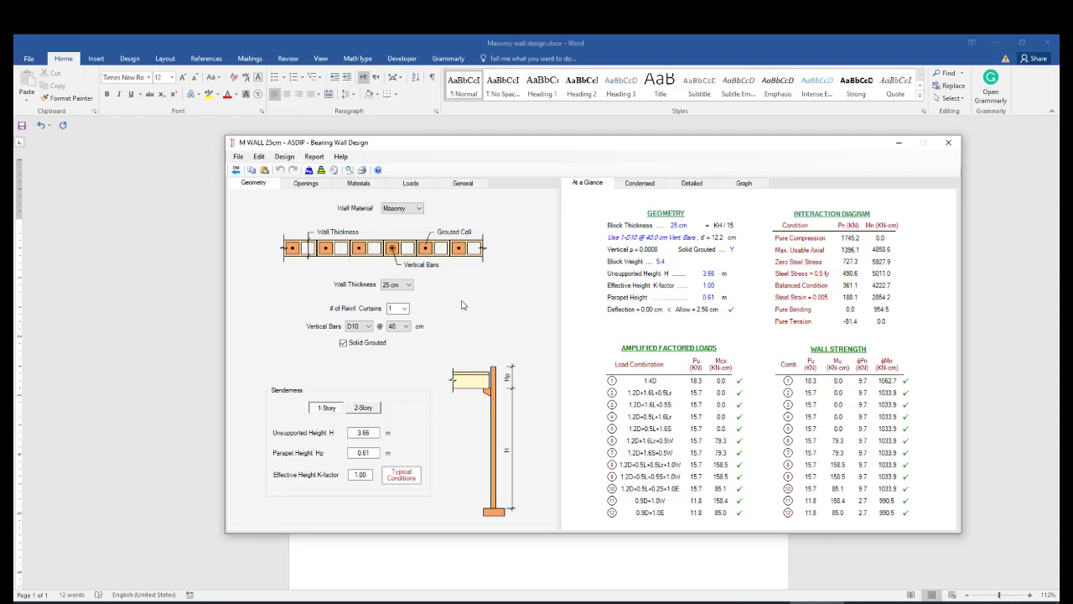
left_click(343, 343)
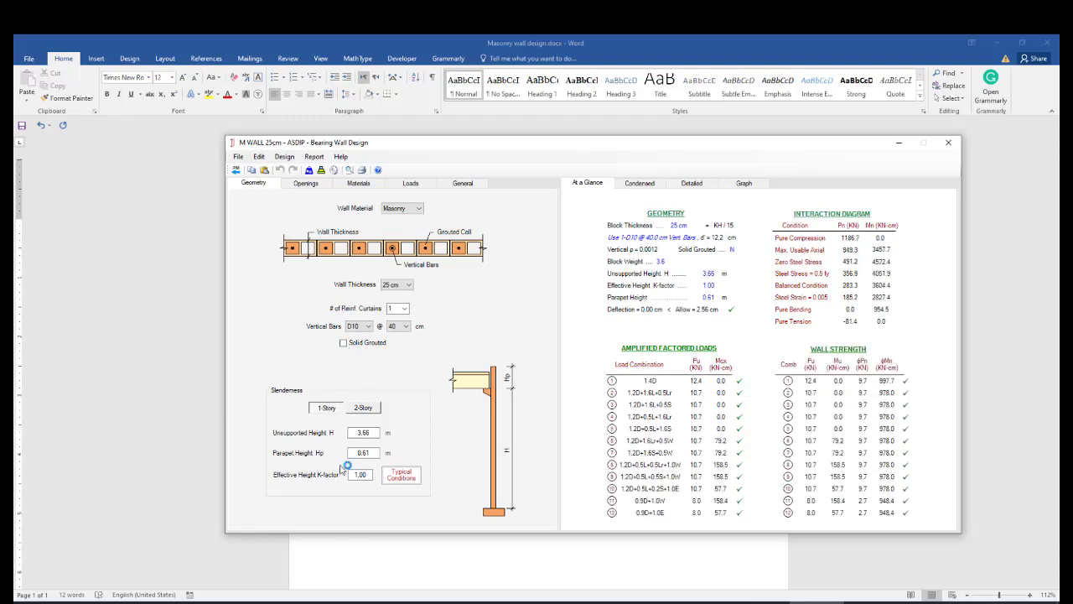
Set the unsupported height H to 3.40 m and the parapet height Hp to 0.60 m
left_click_drag(371, 432, 352, 431)
left_click_drag(373, 452, 369, 453)
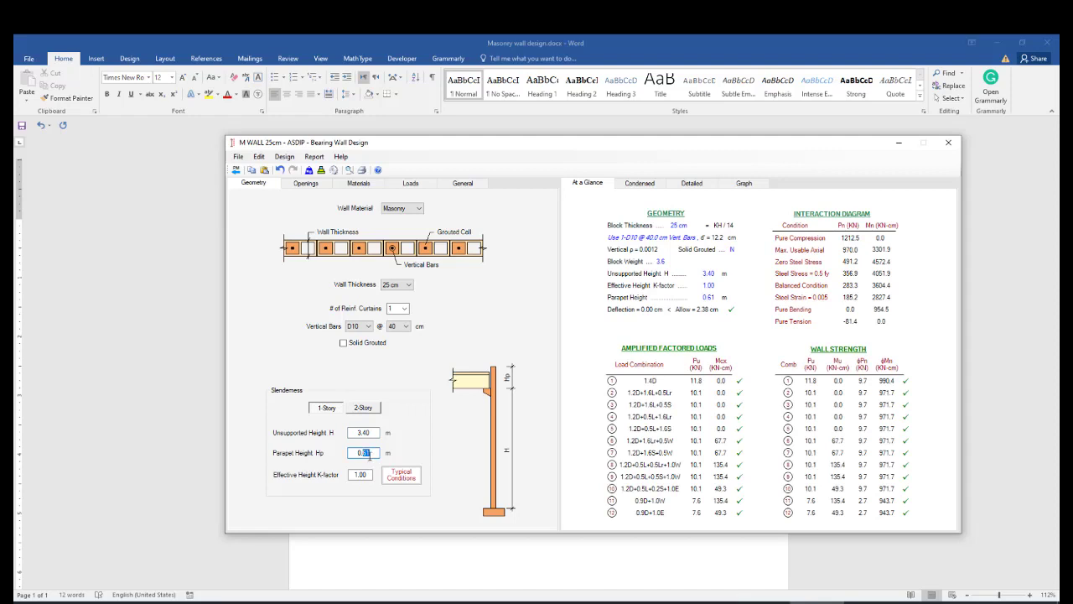
type("6")
Draw a 160 by 160 cm opening in the middle of the wall, 120 cm below the roof and 60 cm above ground
left_click(309, 183)
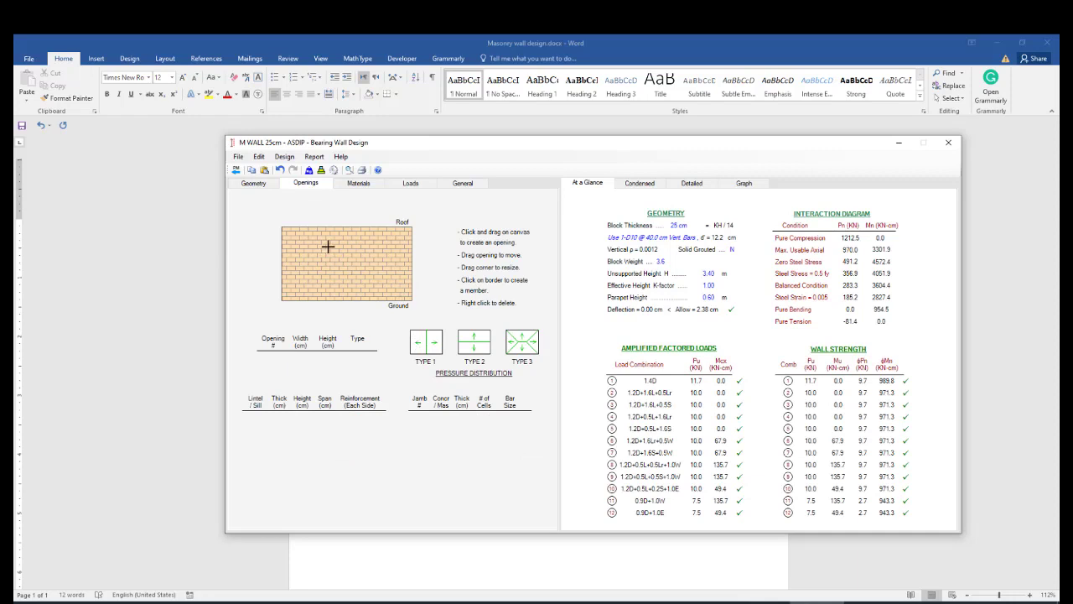
left_click_drag(327, 245, 358, 277)
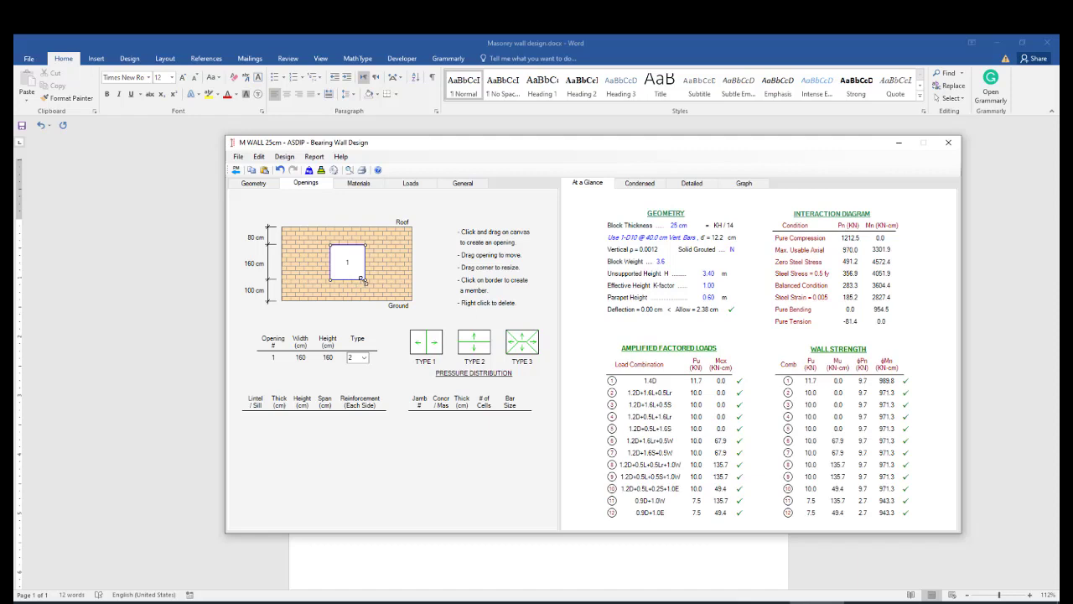
left_click_drag(362, 280, 362, 288)
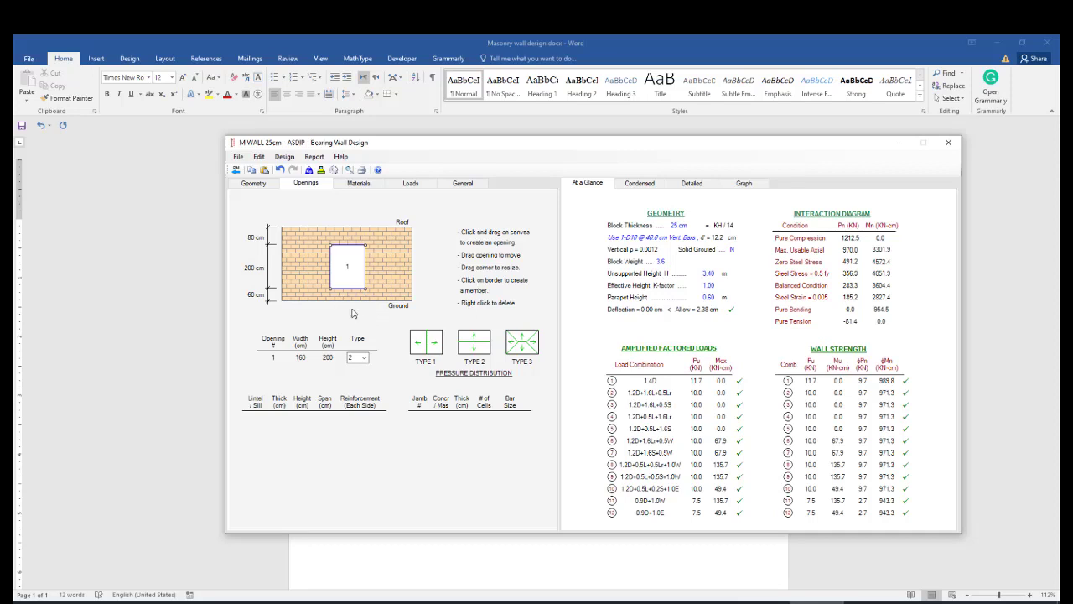
left_click_drag(365, 245, 367, 254)
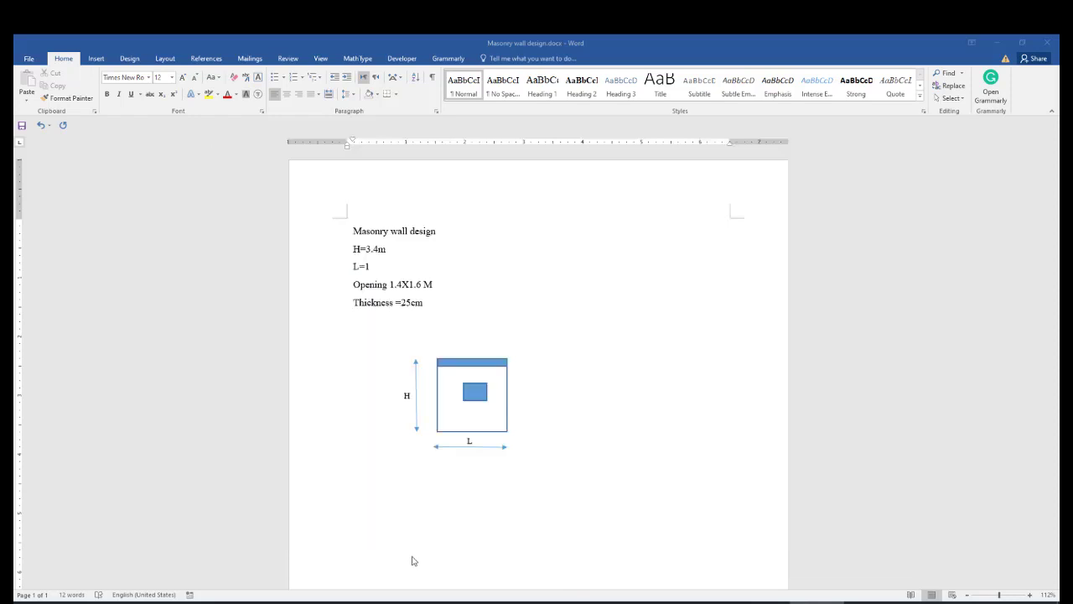
Switch to the Masonry wall design document in Word and set the opening size to 1.6X1.6 M
left_click(412, 559)
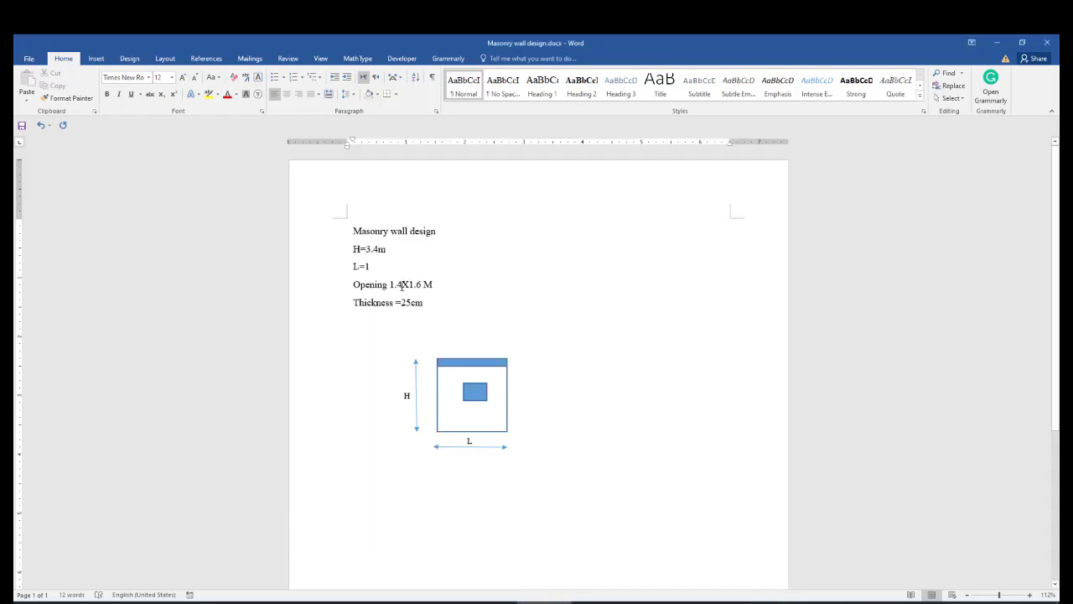
left_click_drag(399, 285, 406, 285)
type("6")
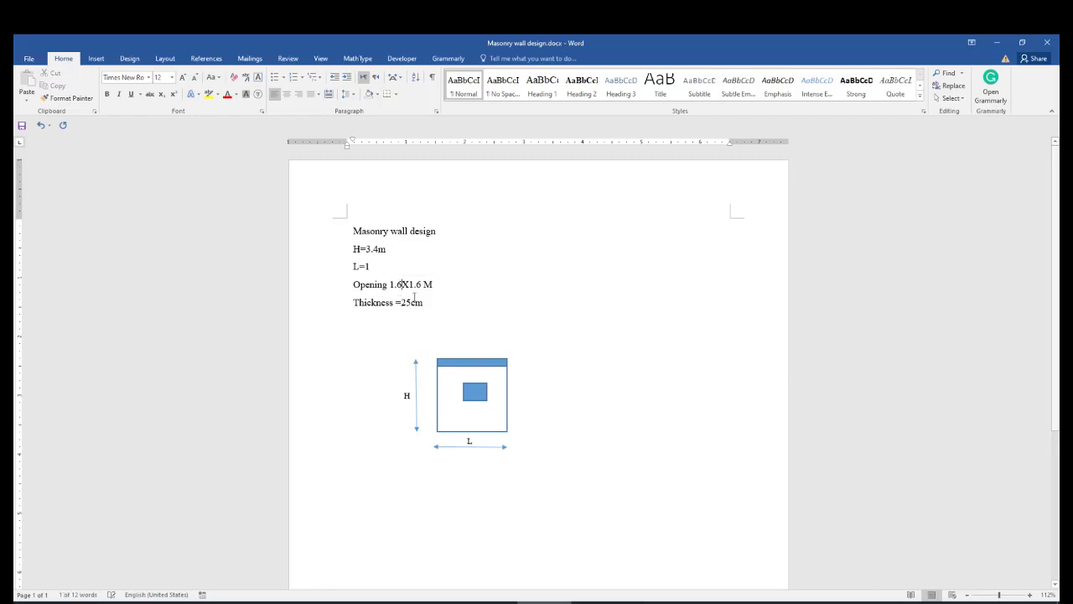
left_click(427, 303)
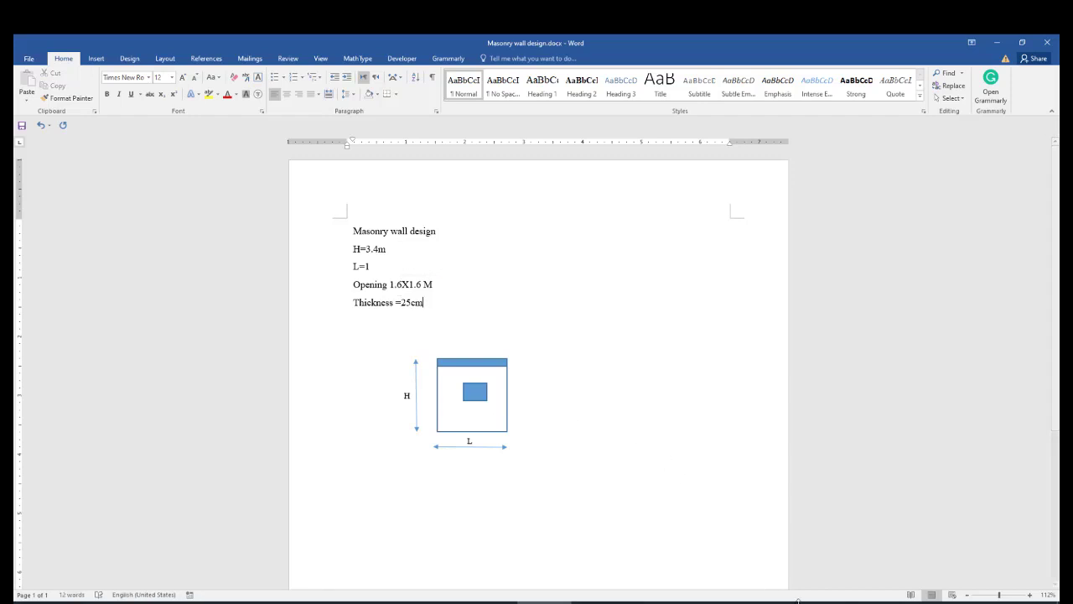
Return to the ASDIP bearing wall design and set the opening's pressure distribution to type 1
key("alt+Tab")
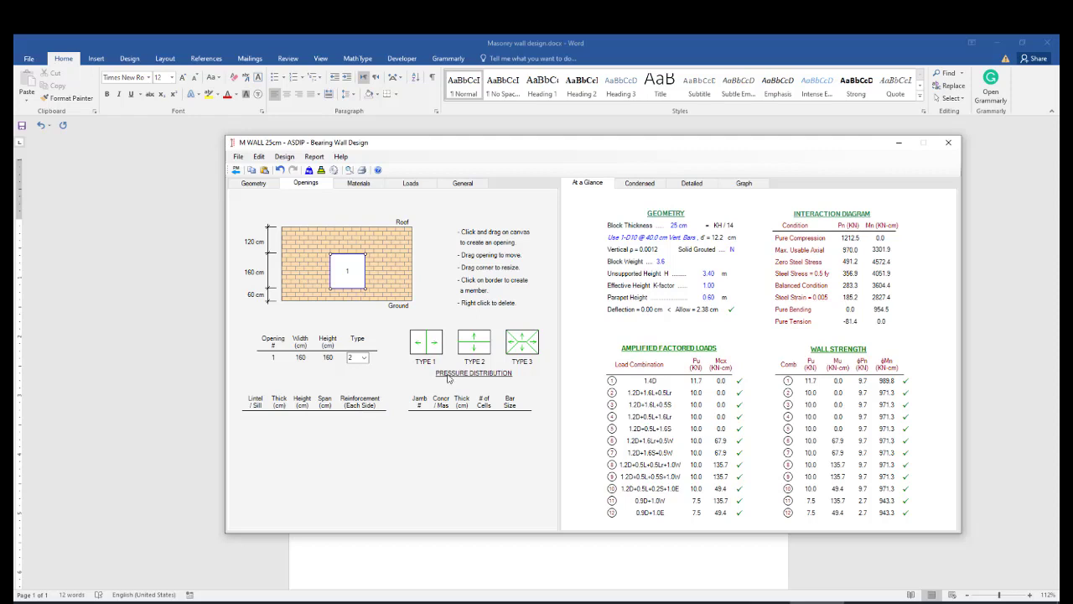
left_click(363, 358)
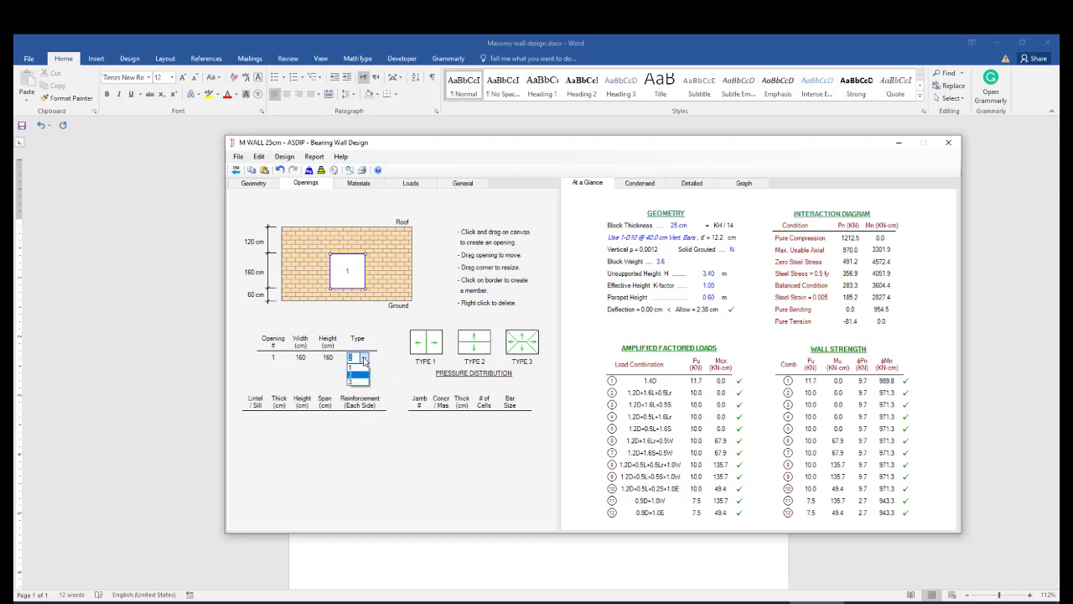
left_click(358, 368)
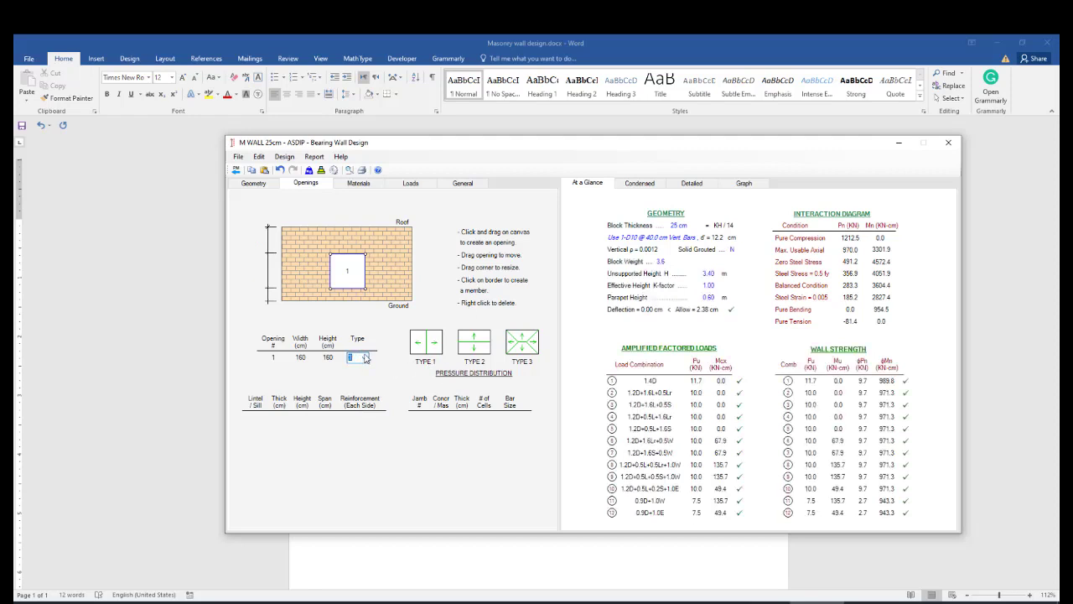
Try pressure distribution type 3 for the opening, and switch the opening to type 2
left_click(364, 357)
left_click(359, 382)
left_click(302, 275)
left_click(300, 270)
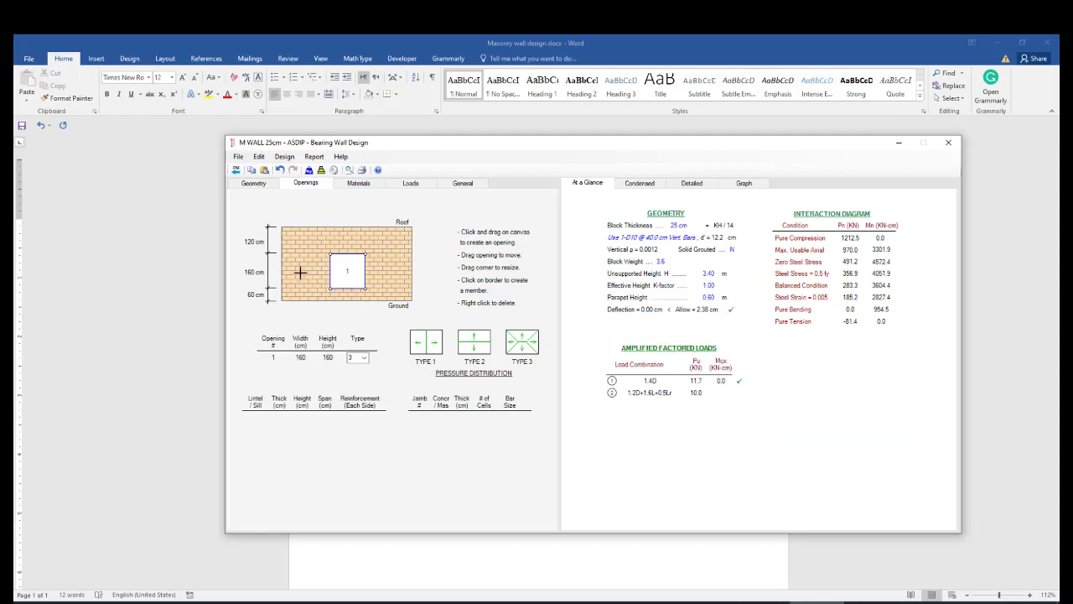
left_click(364, 358)
left_click(359, 381)
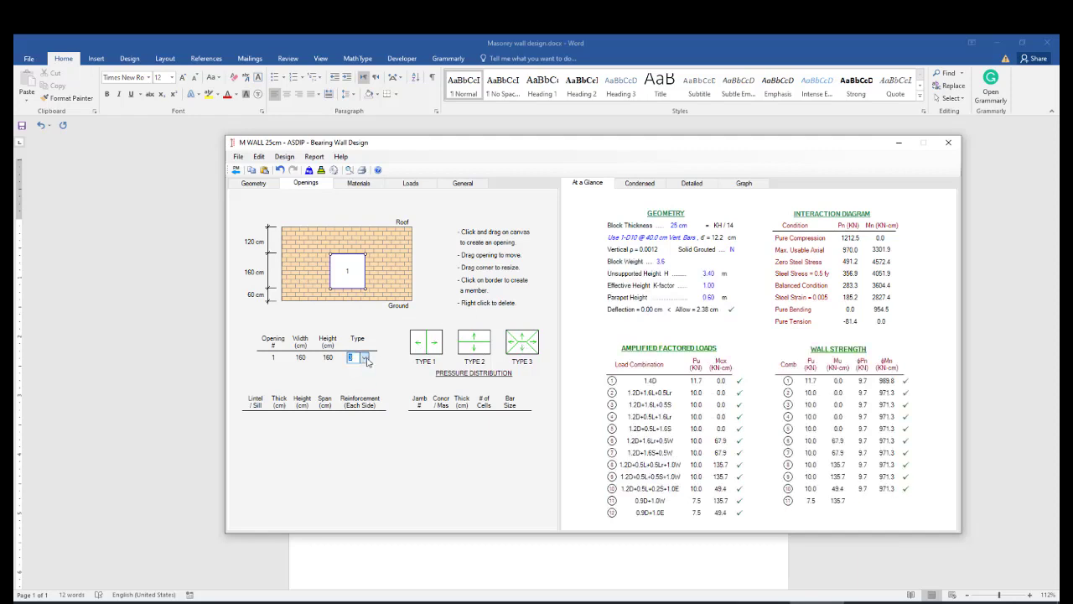
left_click(364, 358)
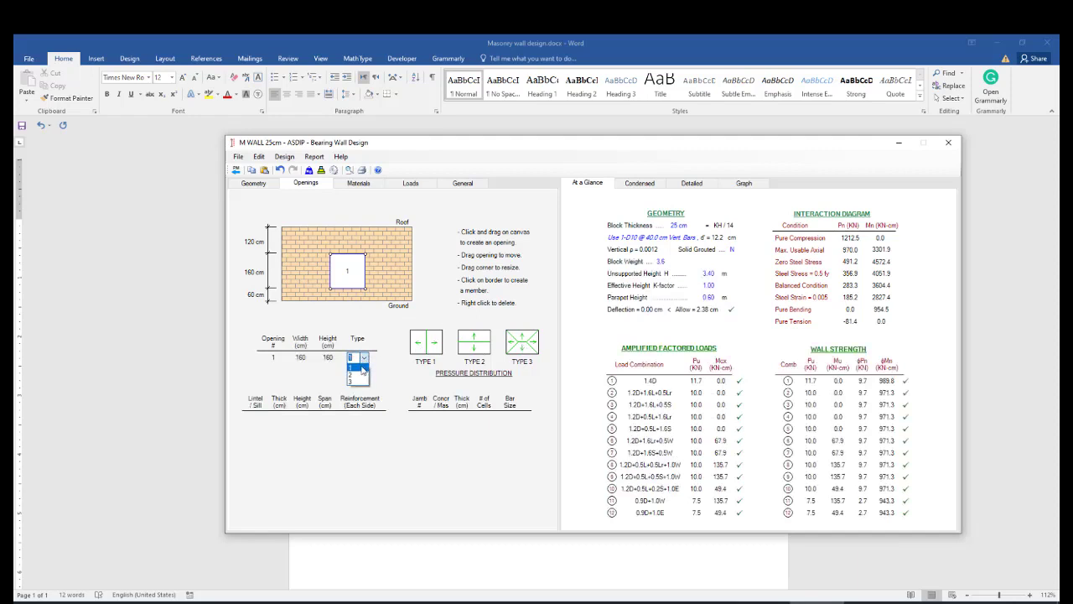
left_click(360, 375)
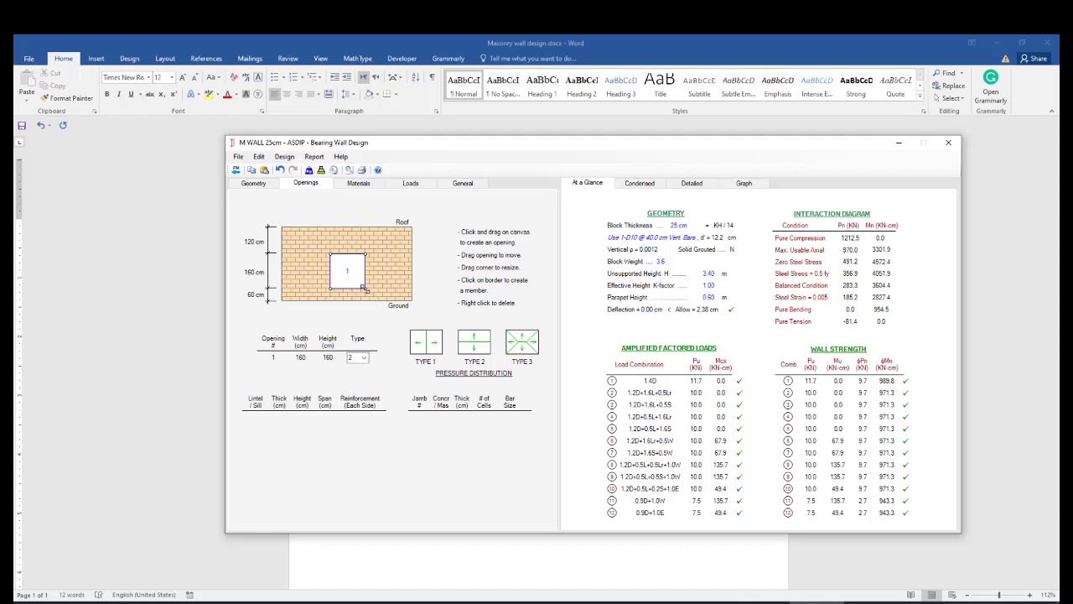
Reshape the opening into a door 140 cm wide and 220 cm high reaching the ground, and set its pressure distribution to type 1
left_click_drag(363, 289, 361, 300)
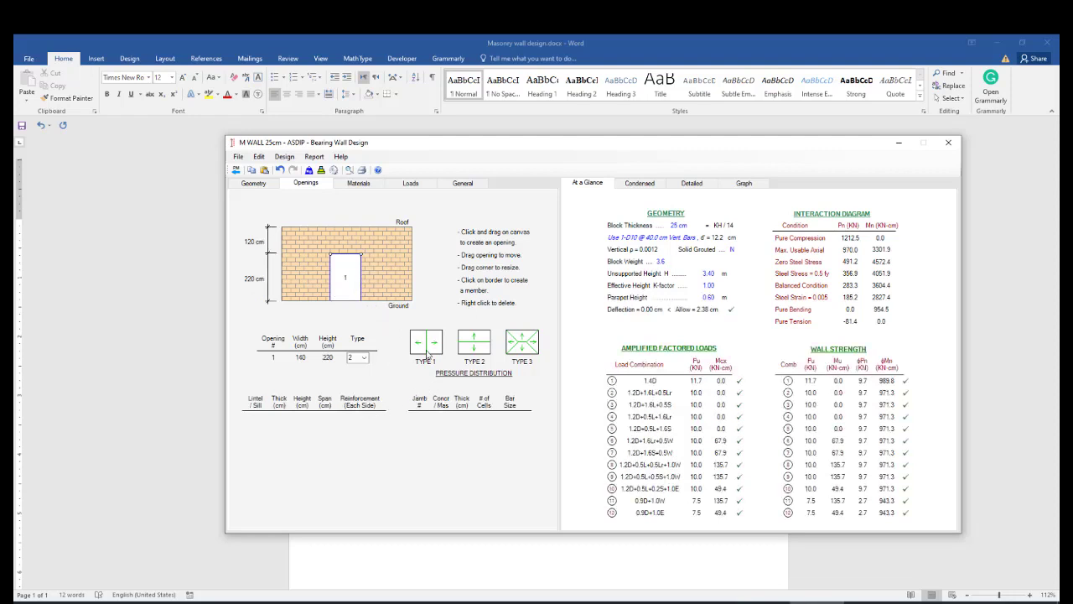
left_click(363, 358)
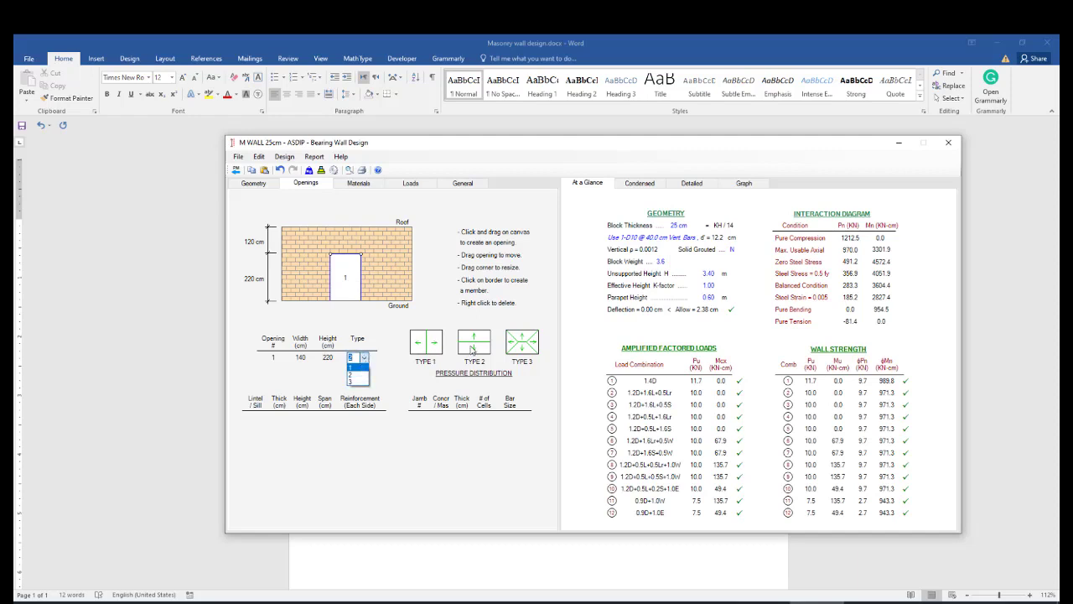
left_click(354, 374)
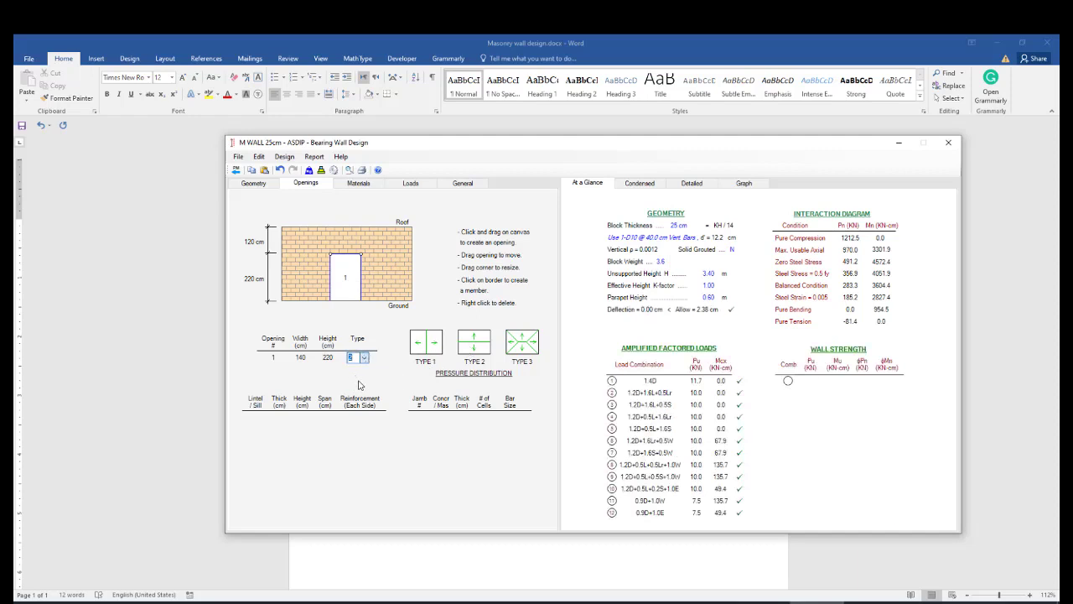
left_click(364, 358)
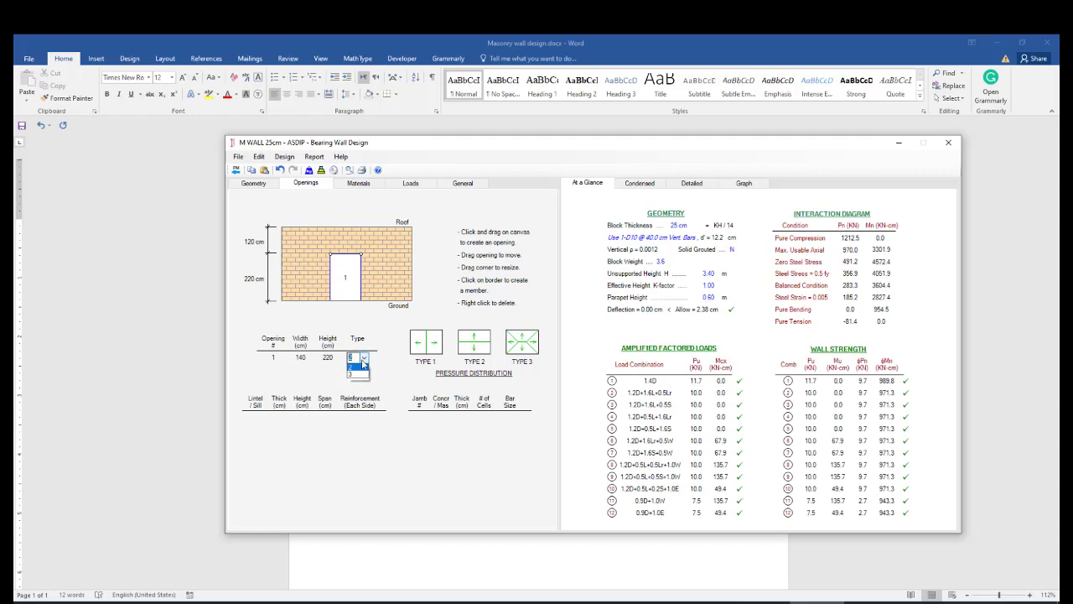
left_click(354, 373)
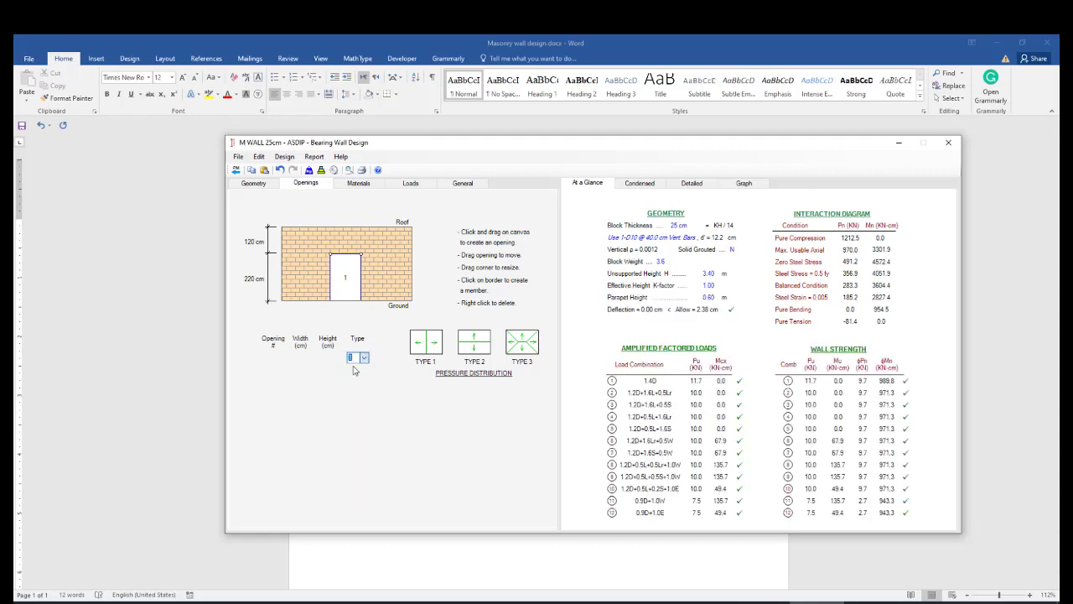
Set the door opening's pressure distribution to type 2
left_click(348, 283)
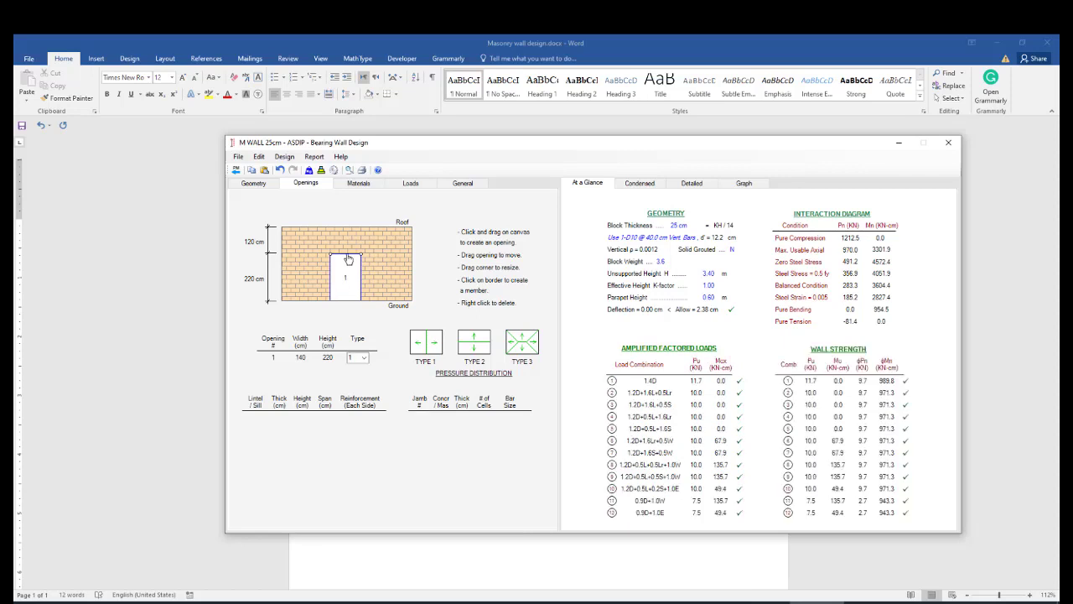
left_click(340, 269)
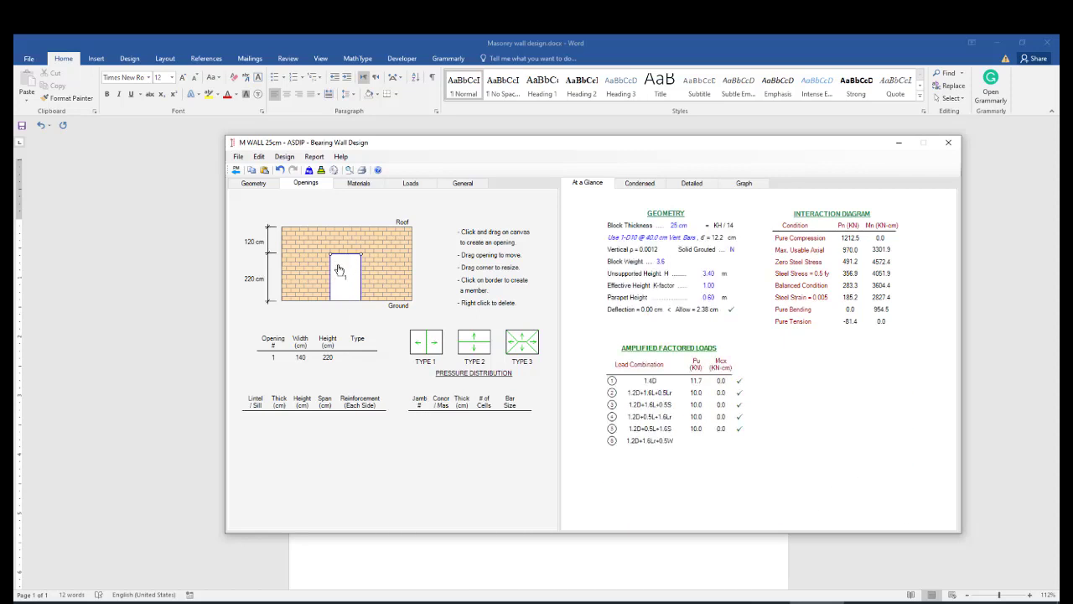
left_click(346, 288)
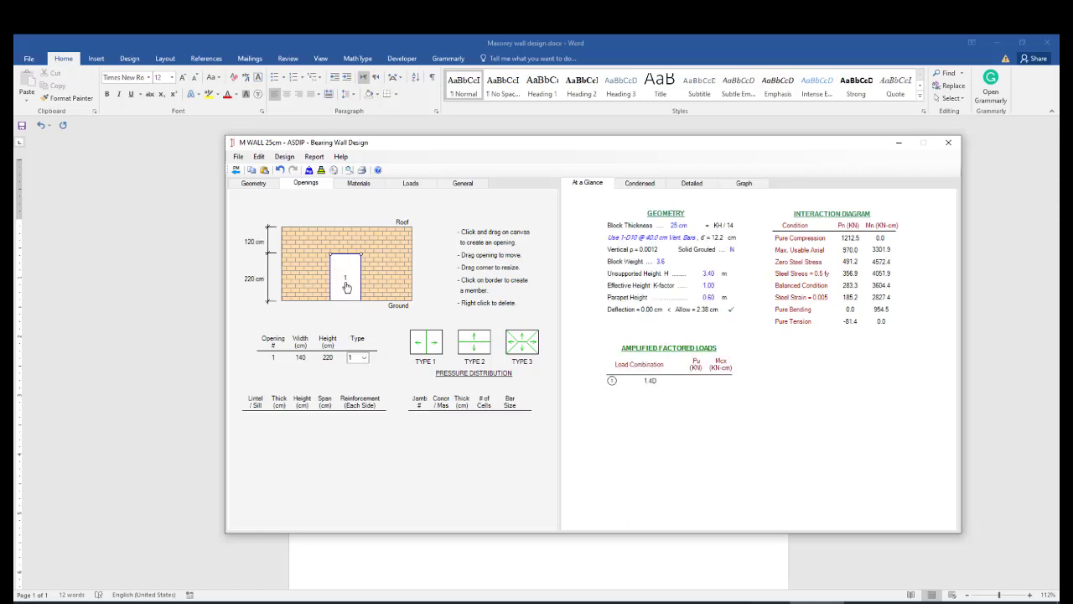
left_click(363, 360)
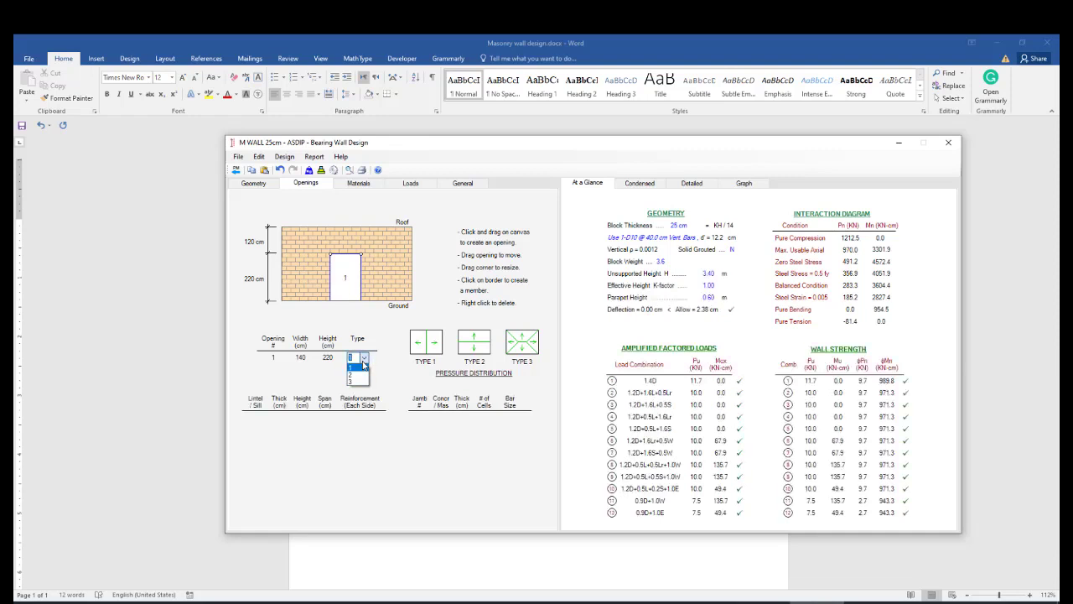
left_click(351, 375)
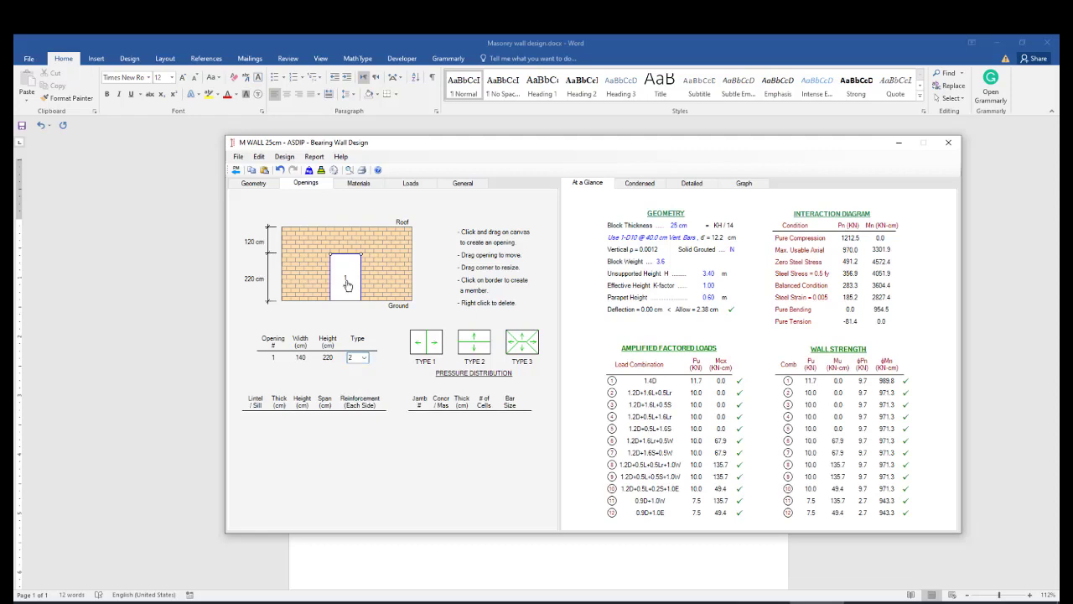
Resize and recentre the opening as a 160 by 160 cm window, 120 cm below the roof and 60 cm above ground
mouse_move(356, 262)
left_mouse_down()
mouse_move(350, 288)
mouse_move(340, 268)
mouse_move(345, 289)
mouse_move(347, 264)
left_mouse_up()
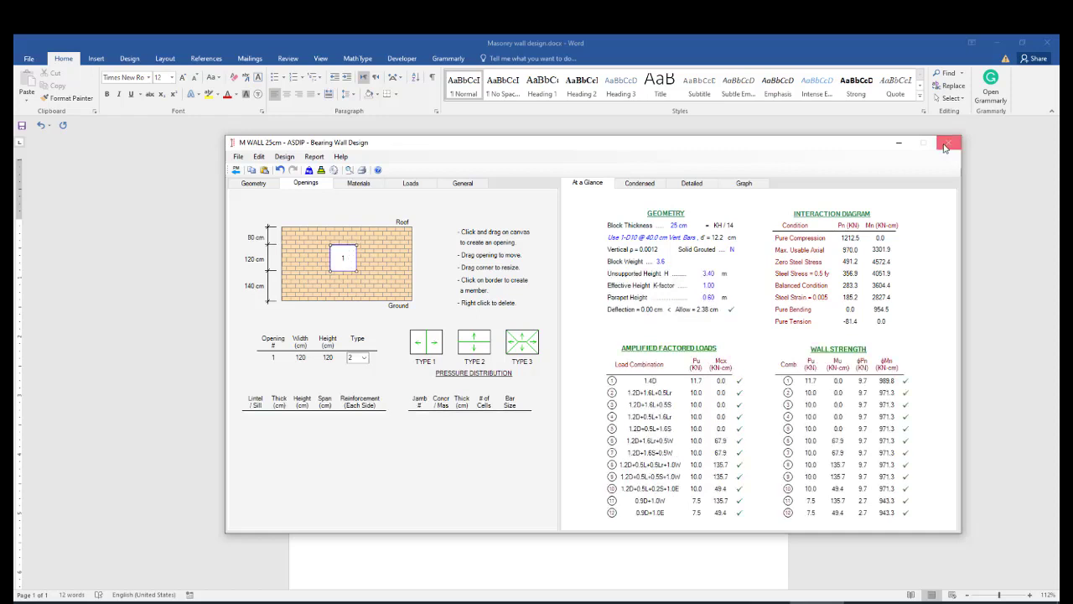
left_click_drag(345, 259, 368, 289)
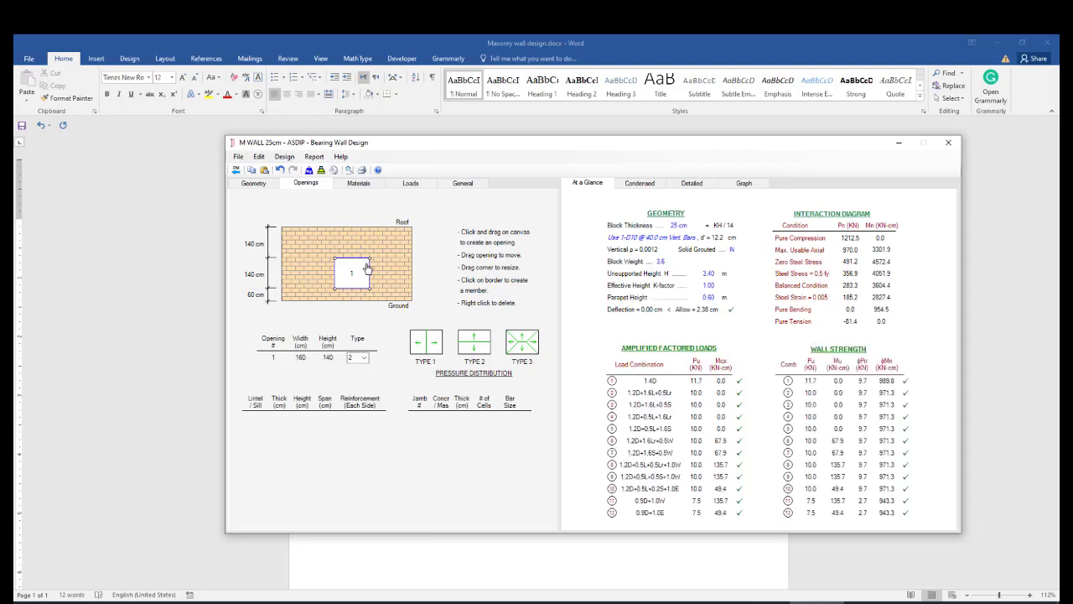
left_click_drag(365, 261, 366, 257)
left_click(347, 277)
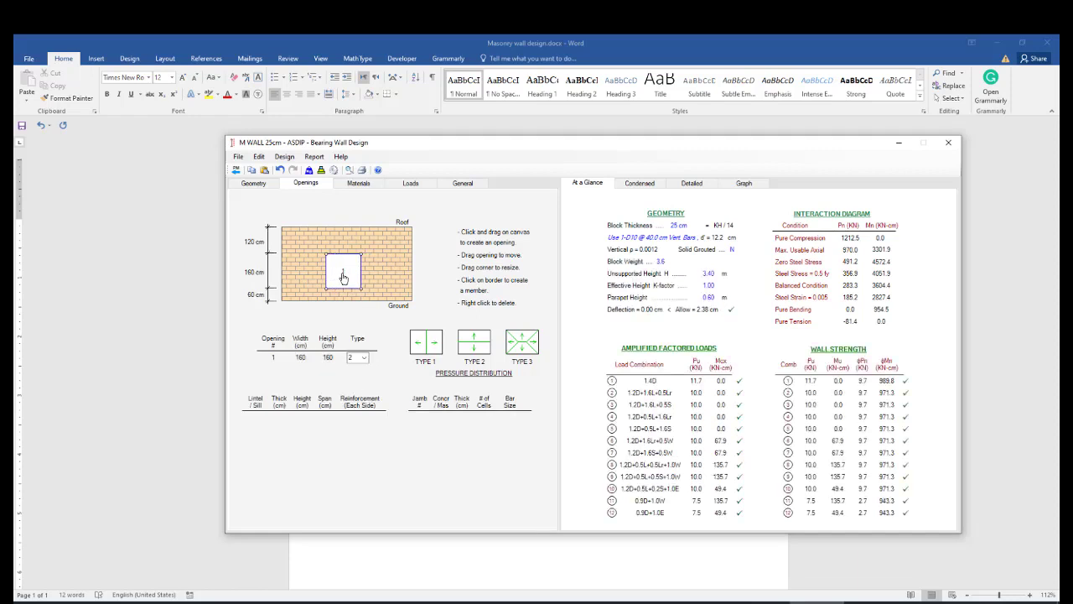
left_click_drag(348, 277, 344, 277)
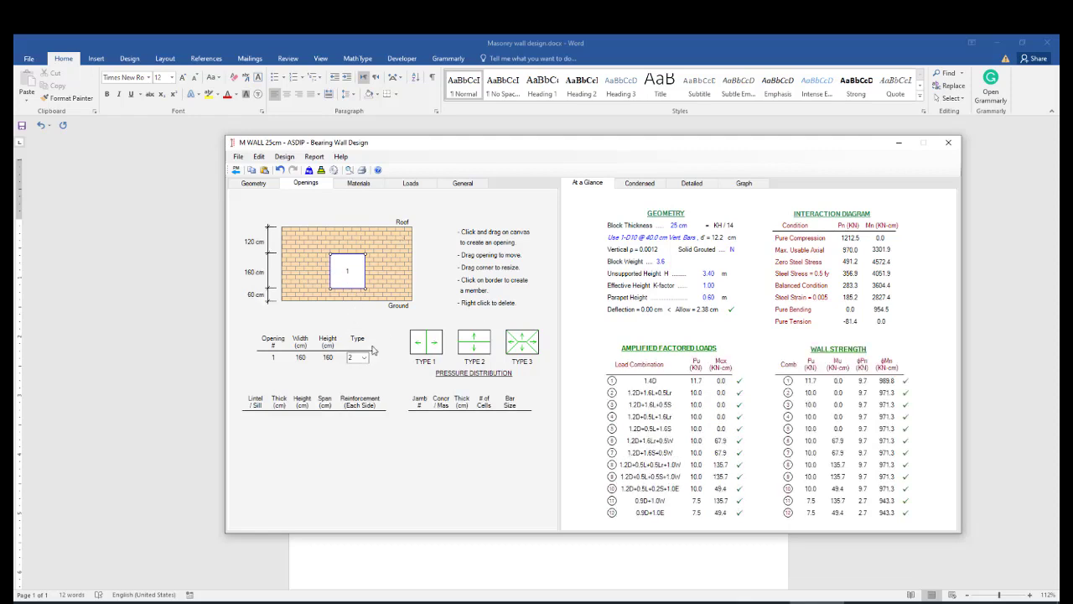
Try a masonry strength f'm of 14 MPa and a compression strain limit of 0.0017 with Normal (140 pcf) block weight
left_click(358, 184)
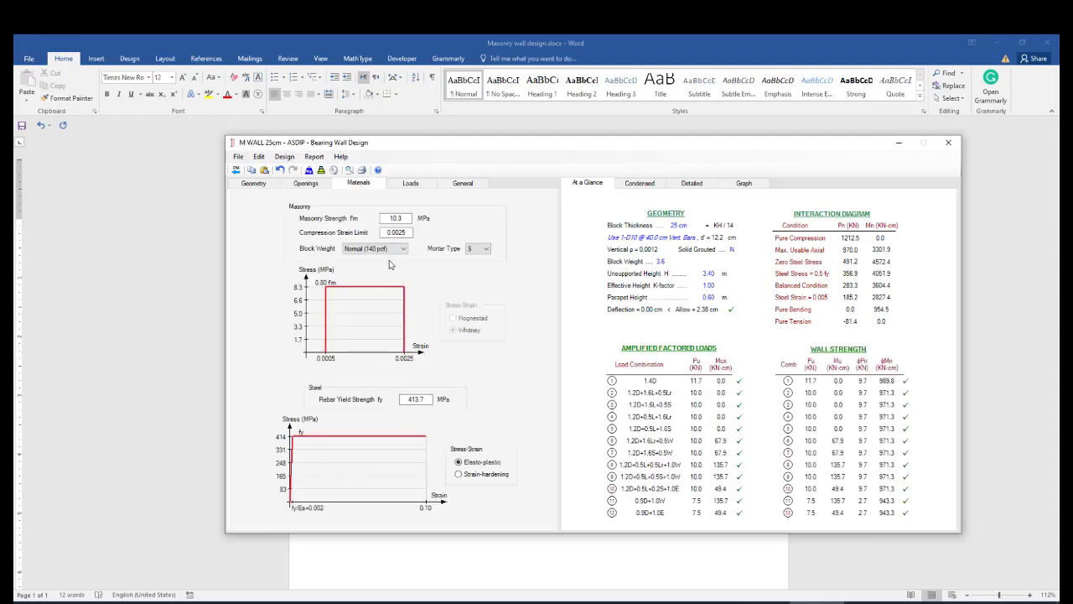
double_click(392, 218)
left_click(404, 234)
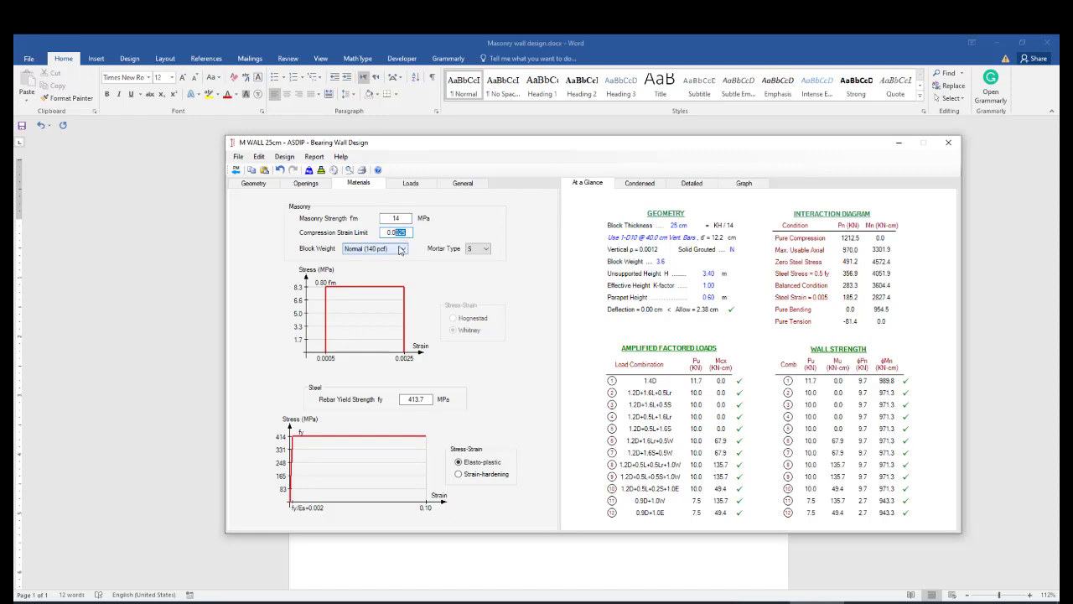
left_click_drag(406, 234, 403, 233)
type("17")
left_click(390, 254)
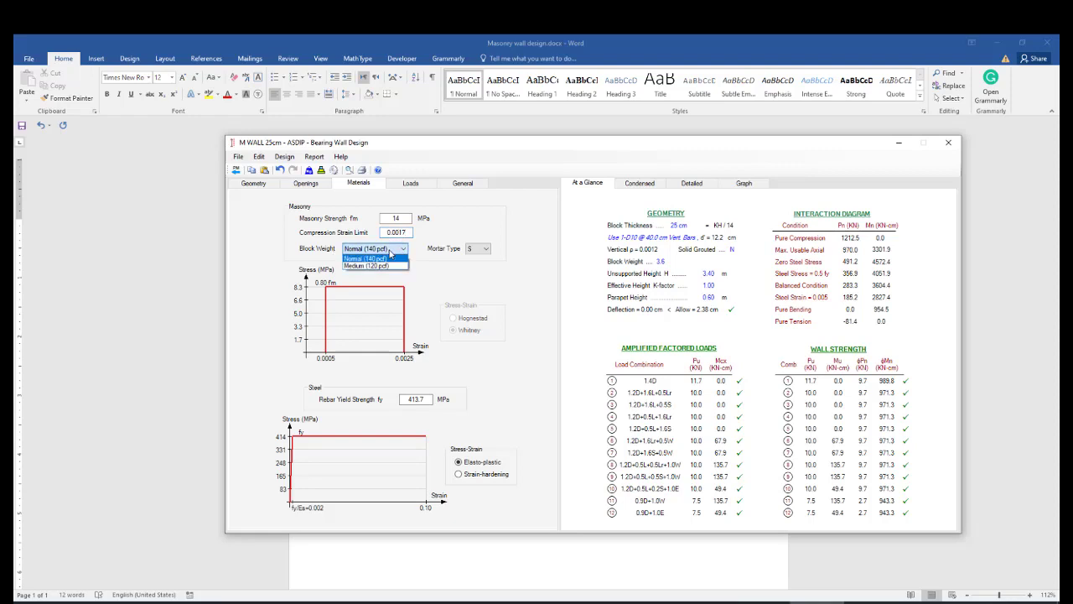
left_click(388, 260)
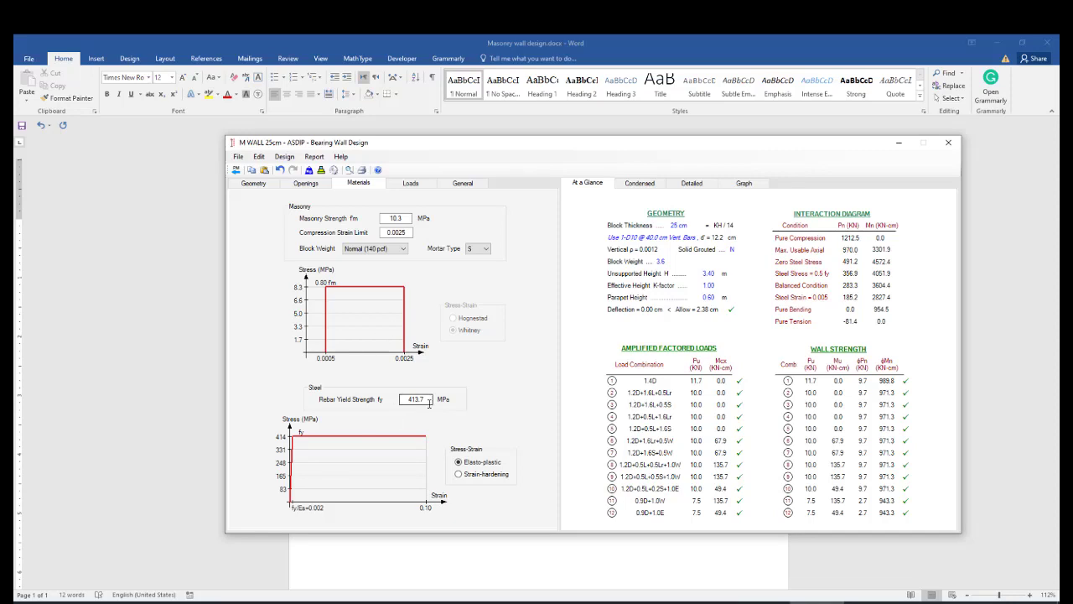
Set the rebar yield strength fy to 360 MPa
left_click_drag(428, 400, 407, 402)
type("360")
Enter the dead loads as a uniform load of 50 kN/m and a concentrated load of 56 kN
left_click(405, 184)
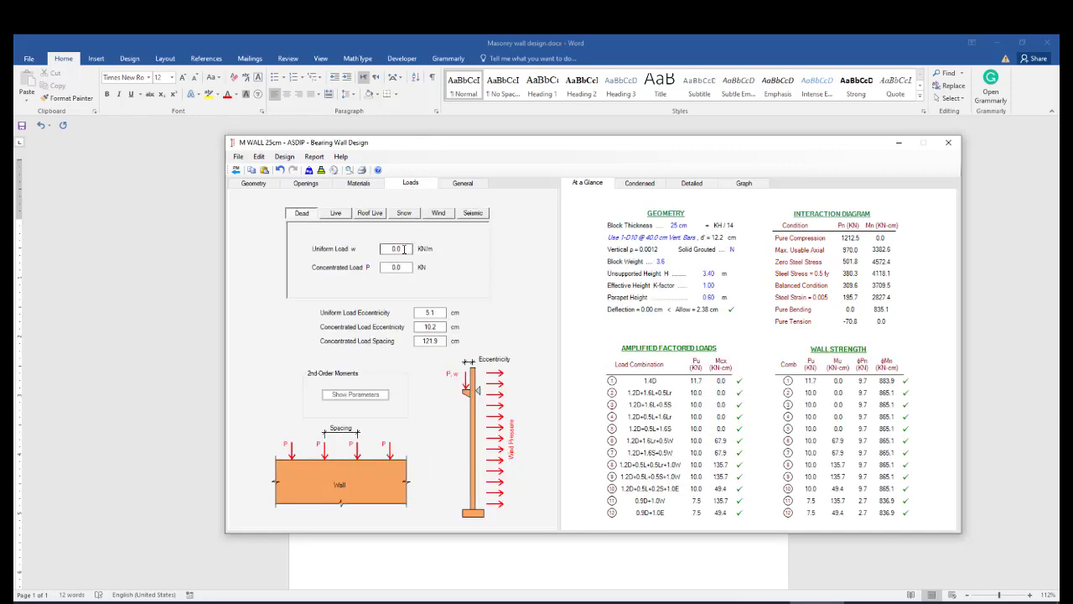
double_click(388, 249)
type("0")
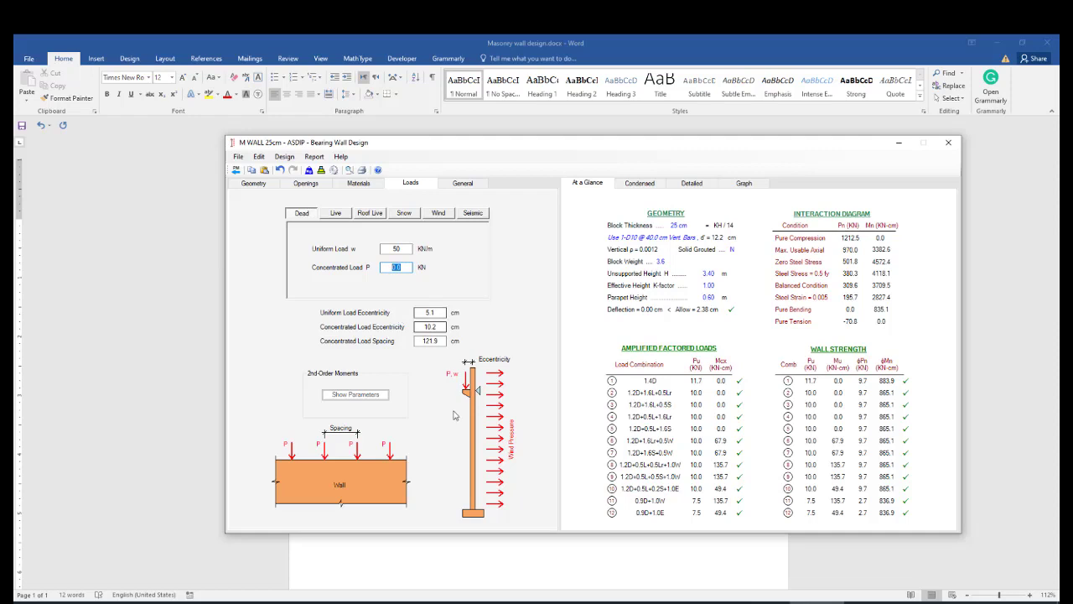
left_click(435, 312)
left_click(397, 267)
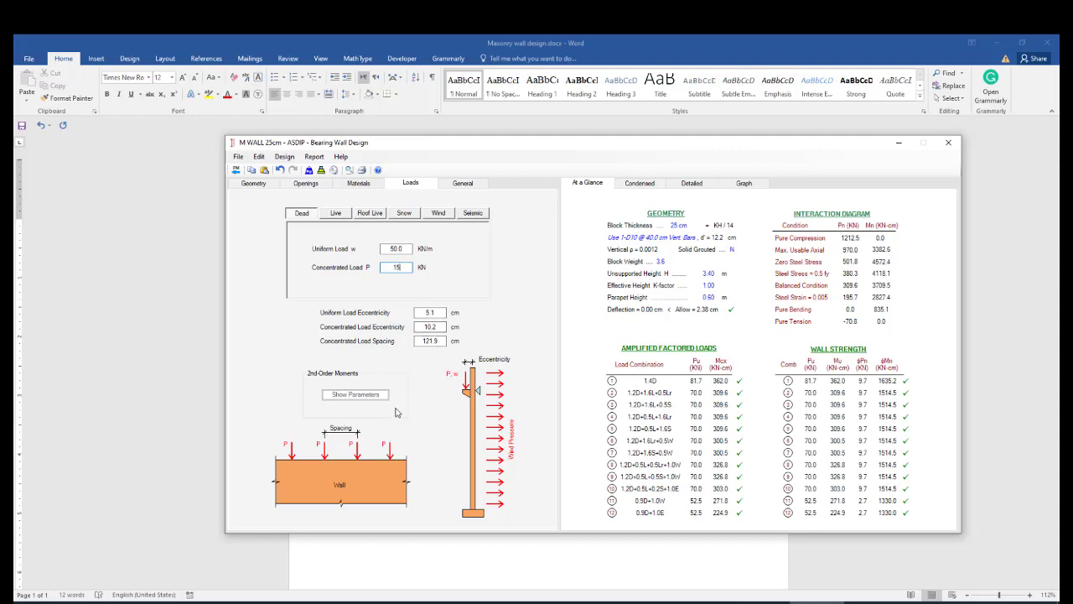
type("56")
Set the uniform load eccentricity to 5 cm and the concentrated load eccentricity to 0 cm
left_click(436, 312)
left_click_drag(438, 313, 427, 313)
left_click(445, 326)
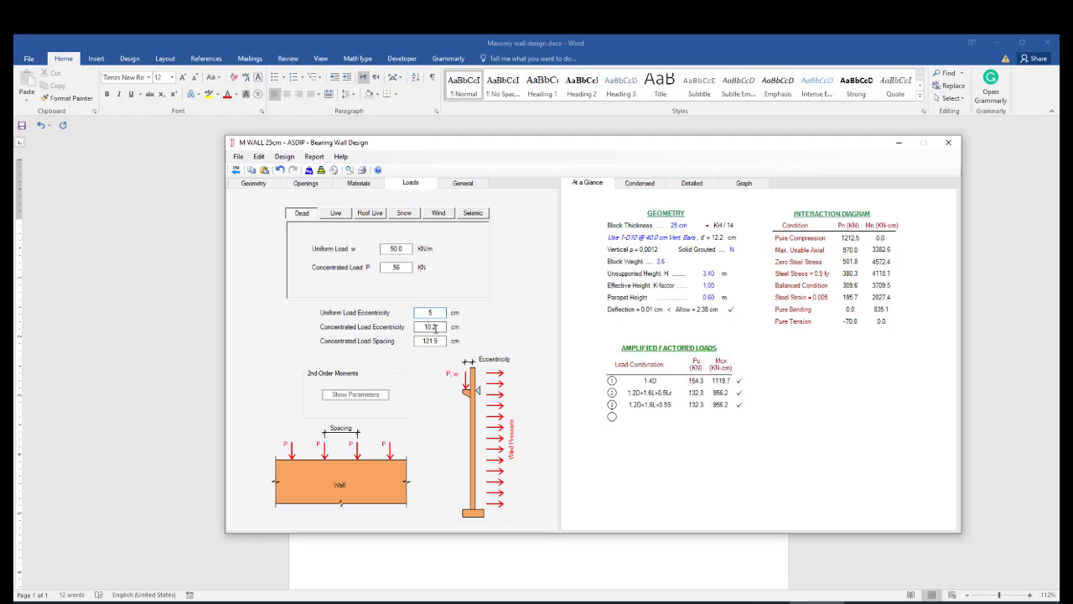
left_click_drag(433, 329, 423, 329)
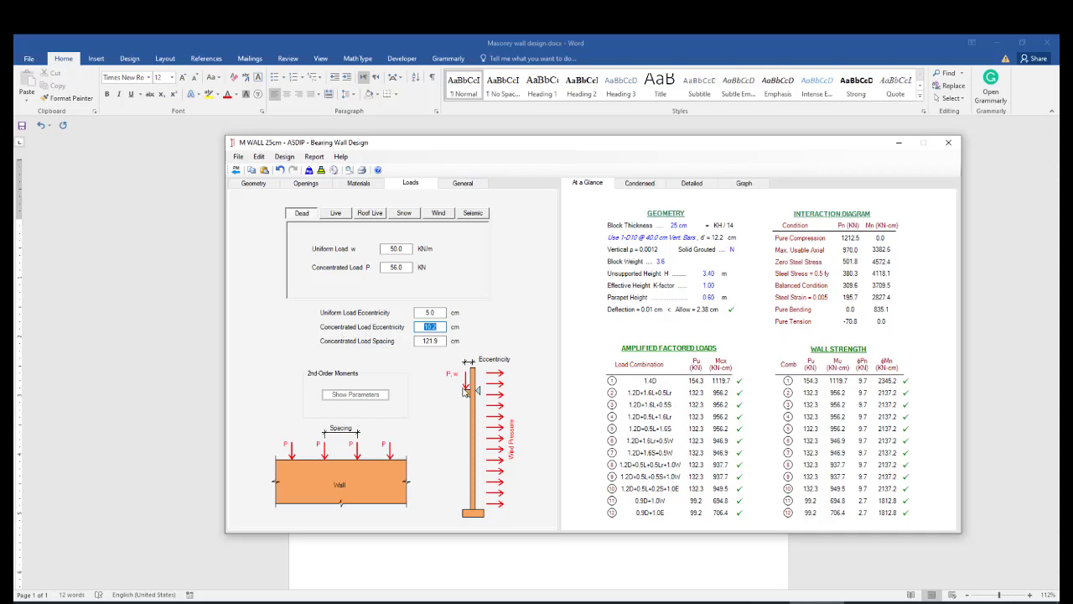
type("0")
key("Tab")
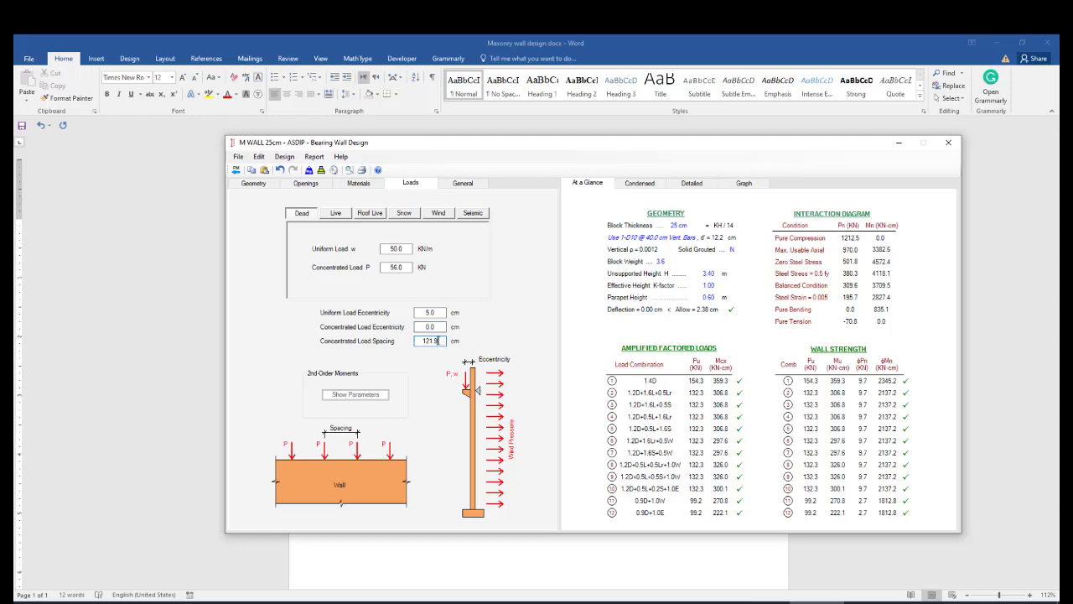
Set the concentrated load spacing to 120 cm
left_click_drag(434, 341, 422, 340)
type("12")
key("BackSpace")
type("0")
Enter the live loads as a uniform load of 25 kN/m and a concentrated load of 46 kN
left_click(335, 213)
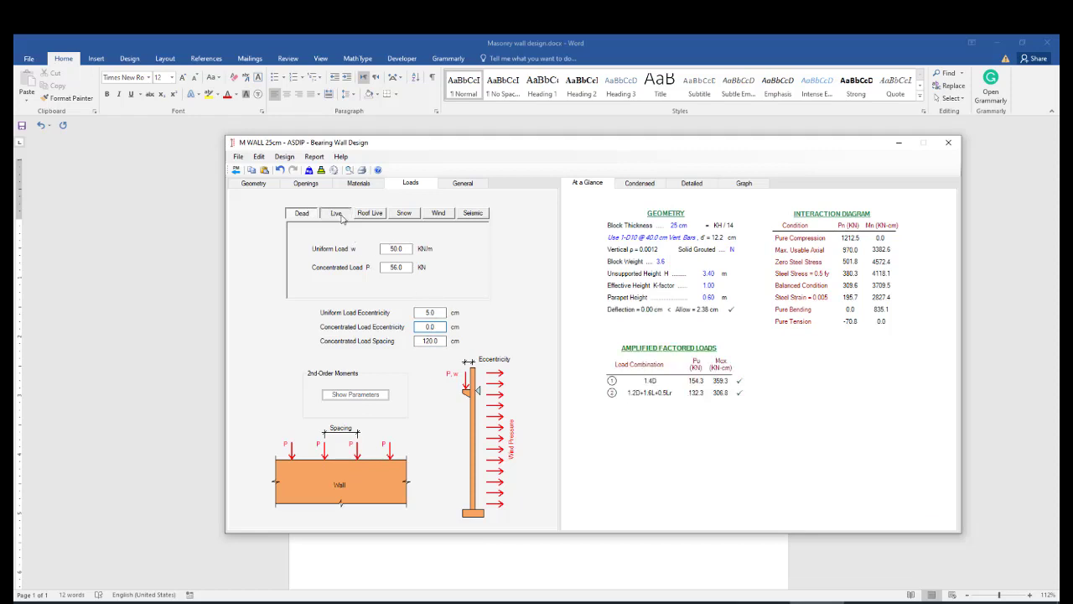
left_click(390, 249)
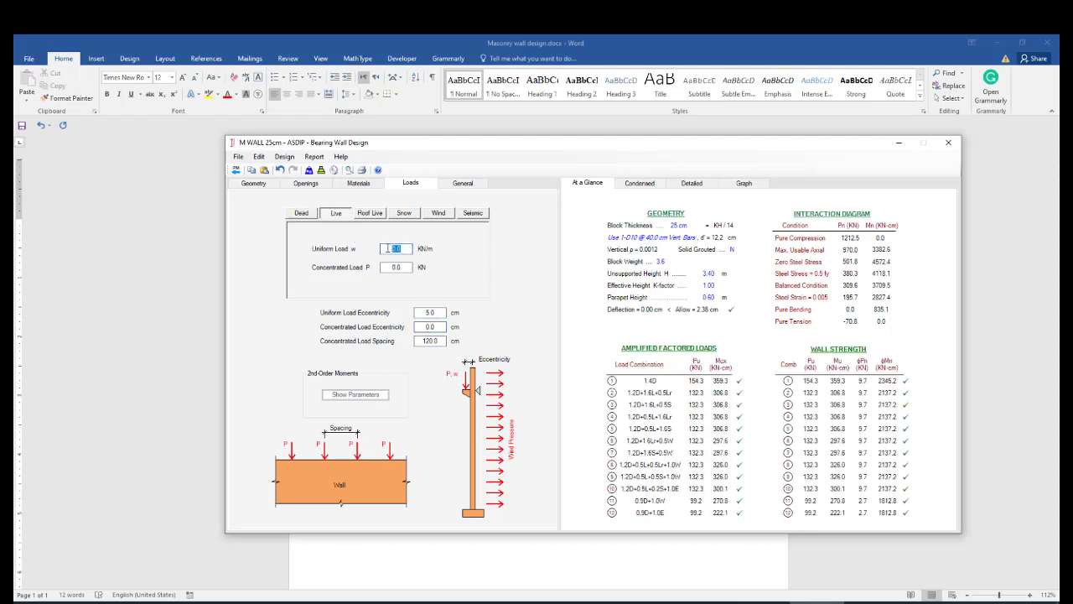
type("25")
key("Tab")
key("Tab")
Review the live, roof live, snow, wind and seismic load entries
left_click(370, 217)
left_click(371, 216)
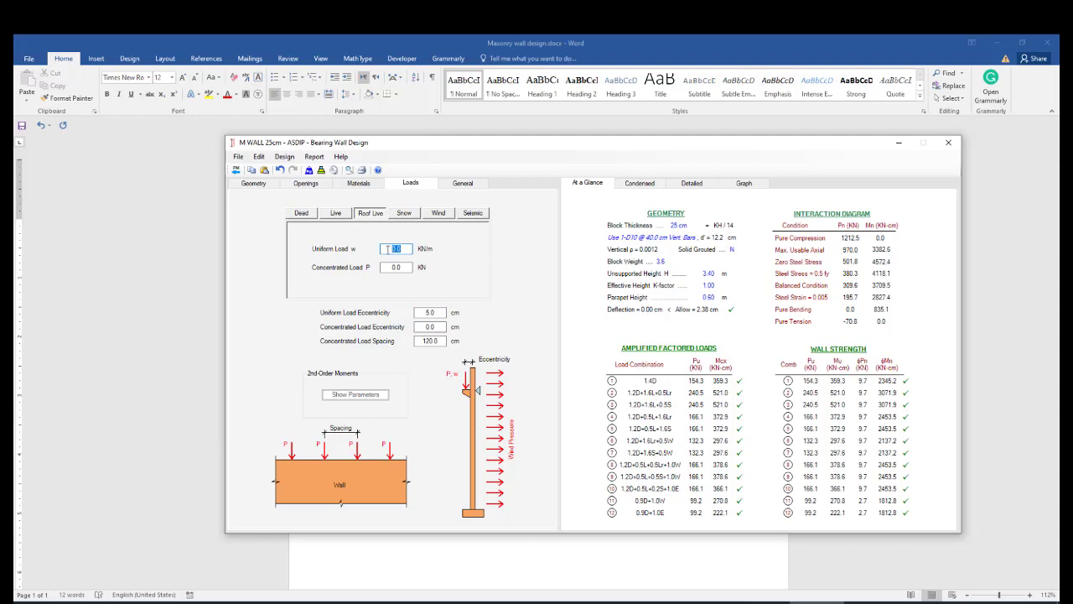
key("BackSpace")
left_click(340, 215)
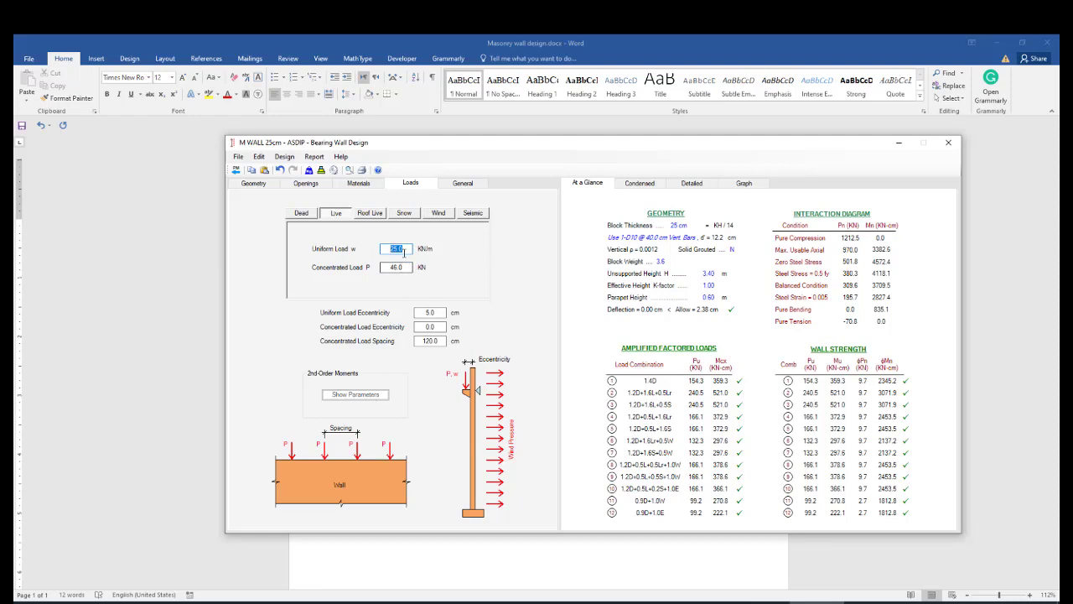
left_click(370, 214)
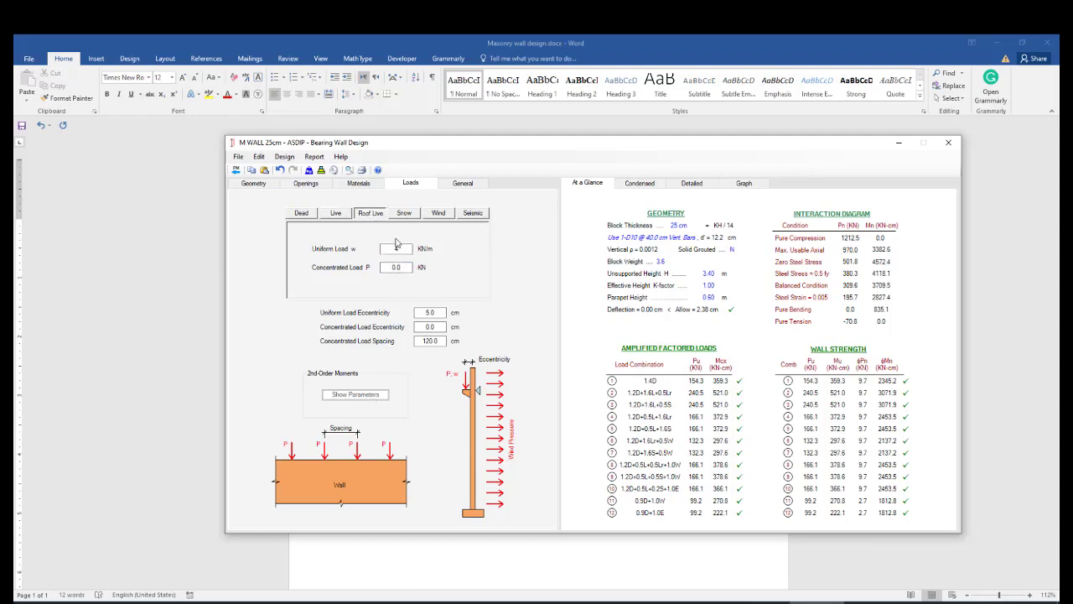
double_click(393, 249)
left_click(411, 215)
left_click(439, 214)
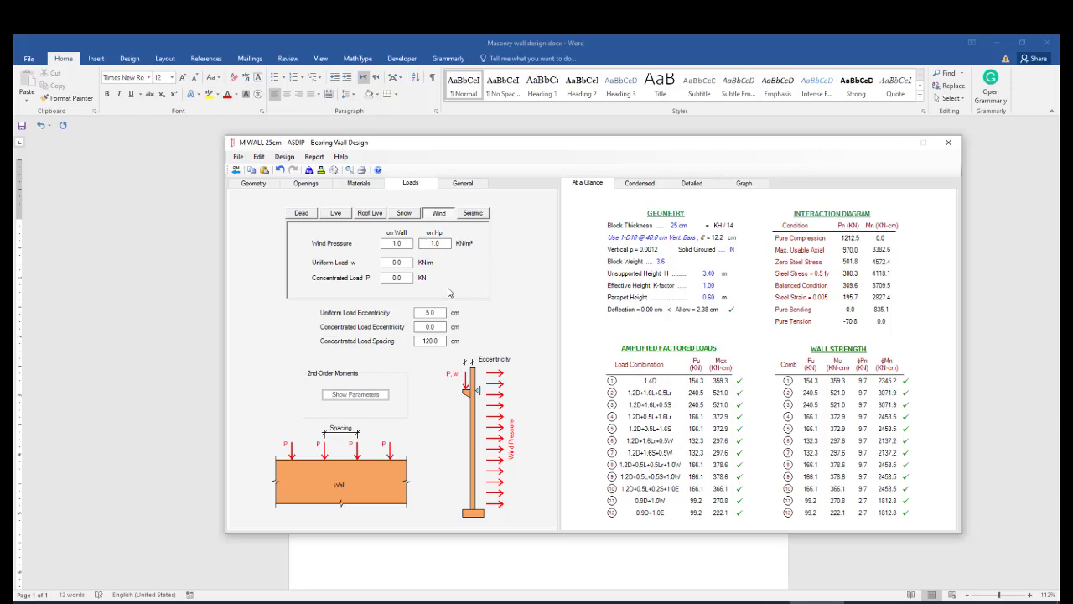
left_click(469, 217)
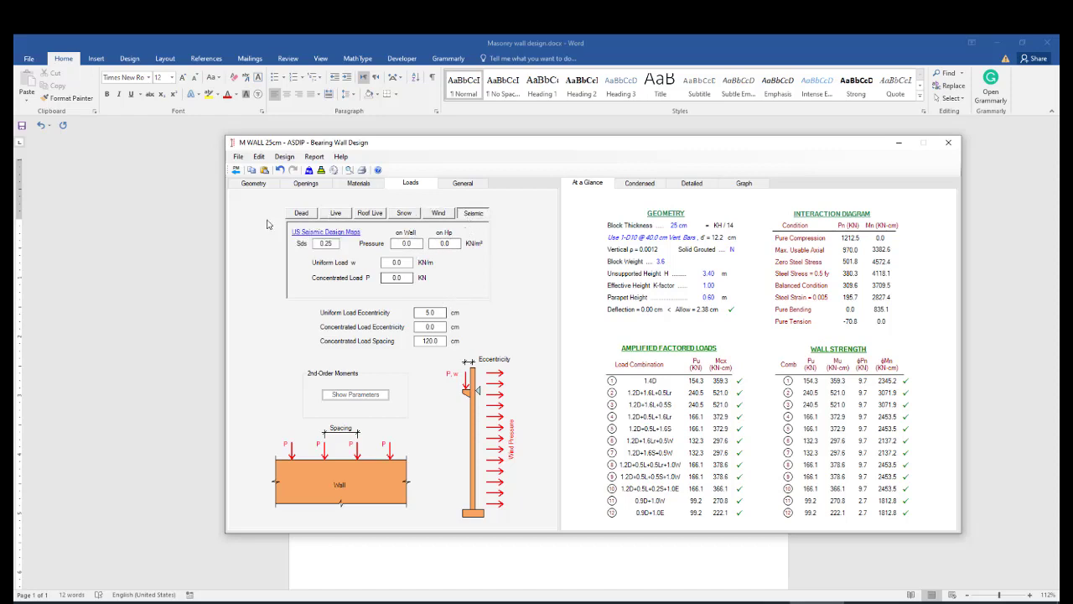
Fill in the engineer's name in the wall calculation's general information
left_click(476, 184)
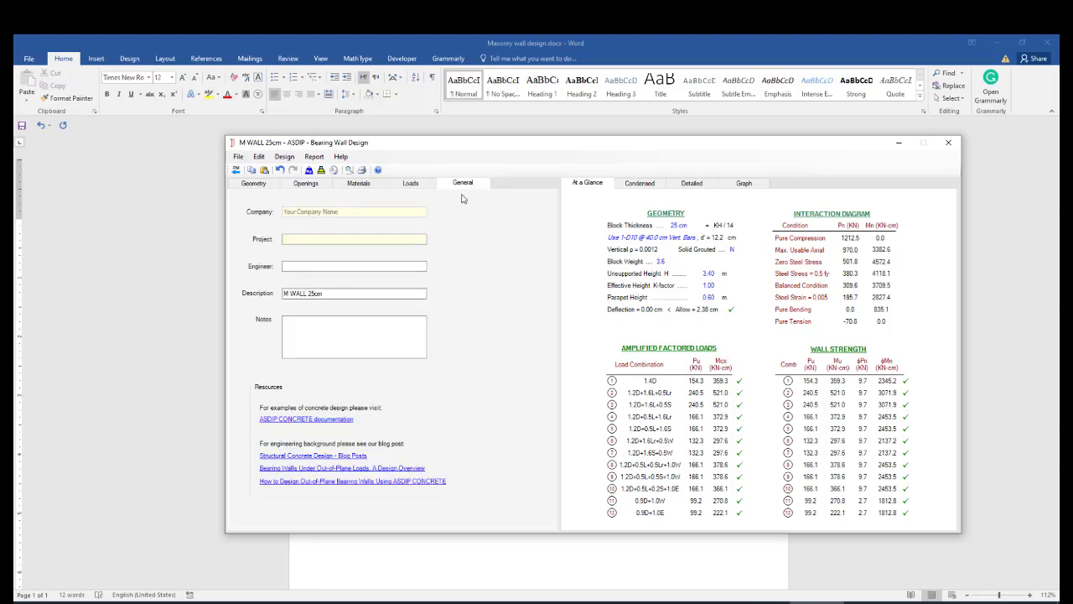
left_click(307, 267)
type("hn")
left_click_drag(741, 148, 716, 139)
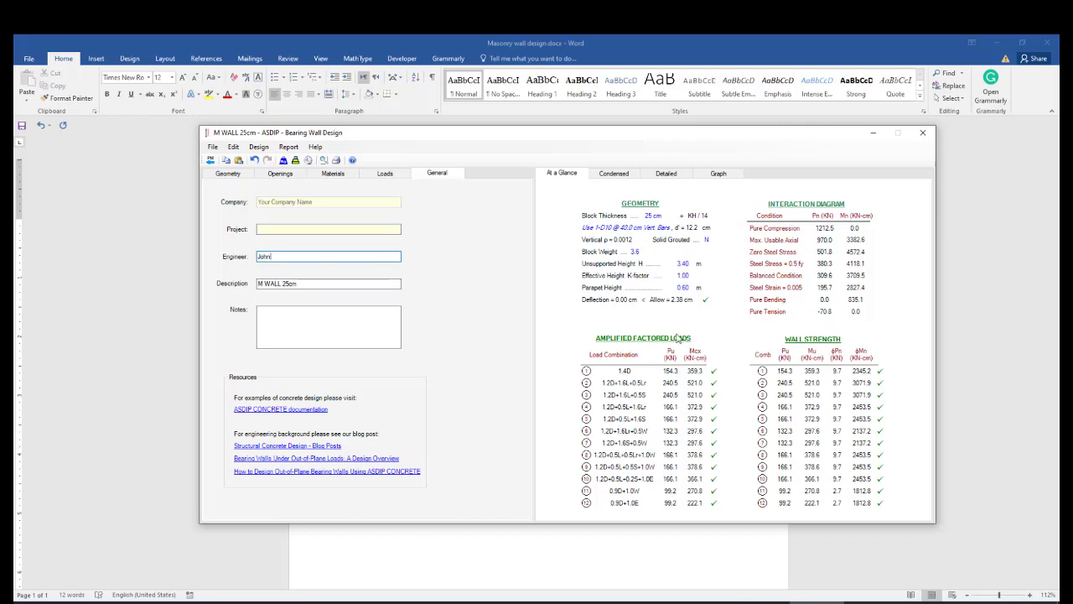
Examine the condensed results, covering factored loads, wall strength, interaction conditions, design codes, opening and materials
left_click(620, 174)
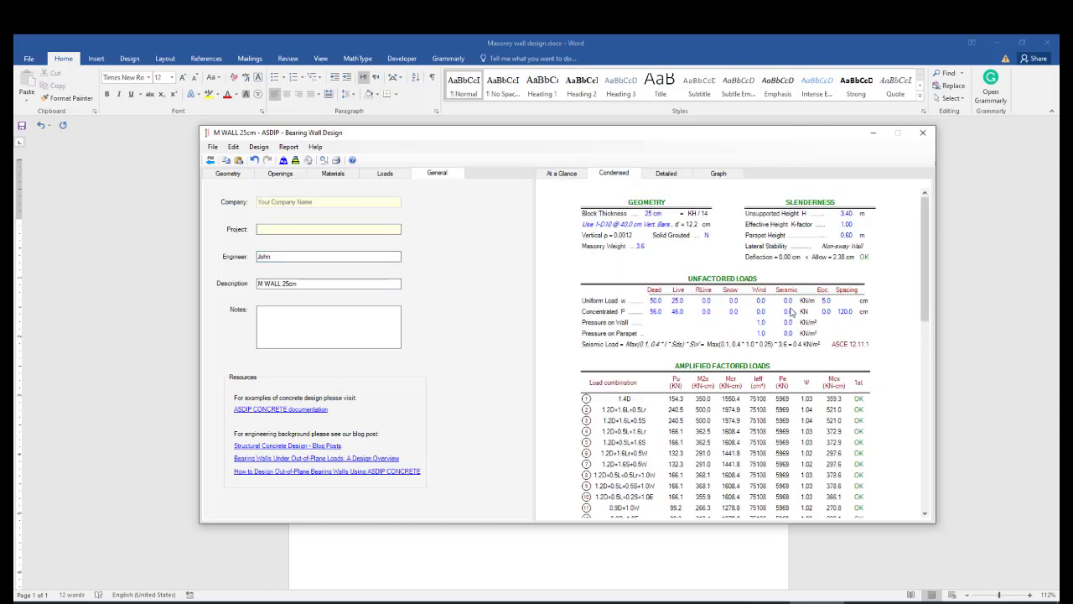
scroll(792, 312, "down", 3)
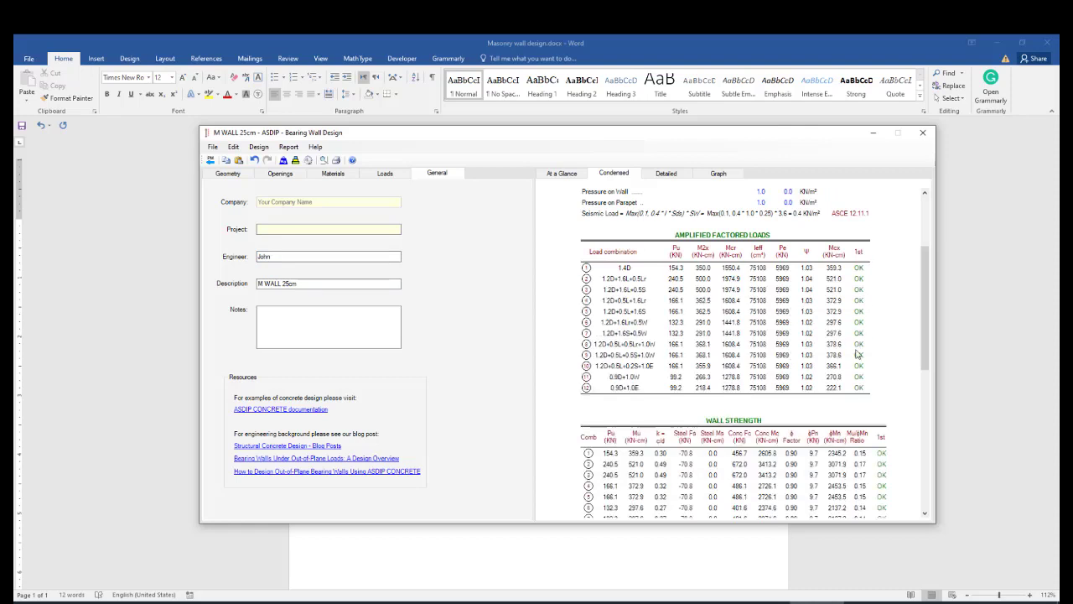
scroll(857, 364, "down", 2)
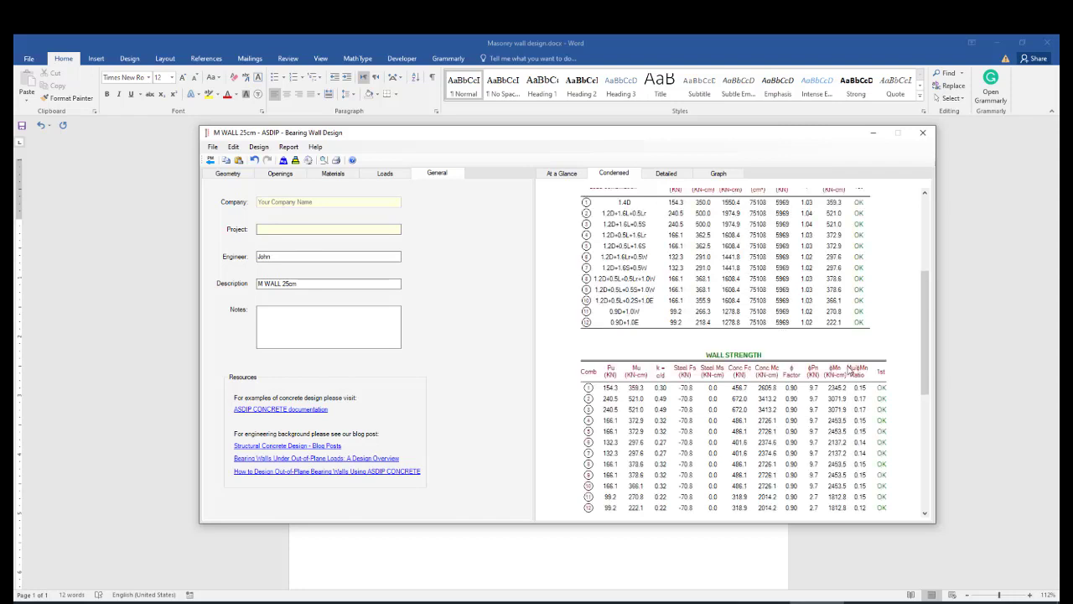
scroll(849, 370, "up", 1)
scroll(848, 368, "down", 1)
scroll(847, 367, "down", 3)
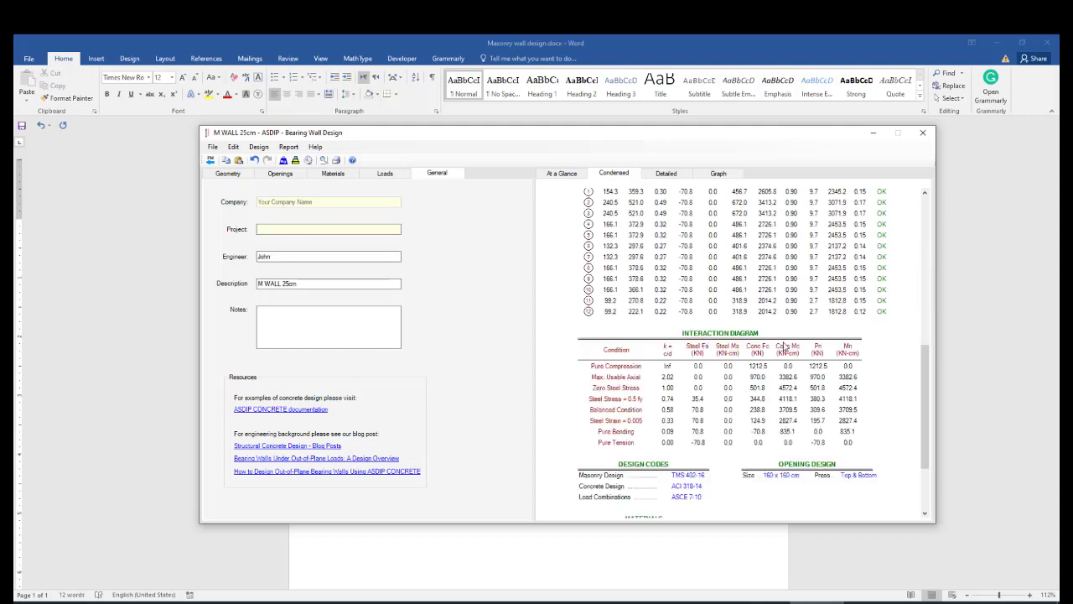
scroll(782, 344, "down", 1)
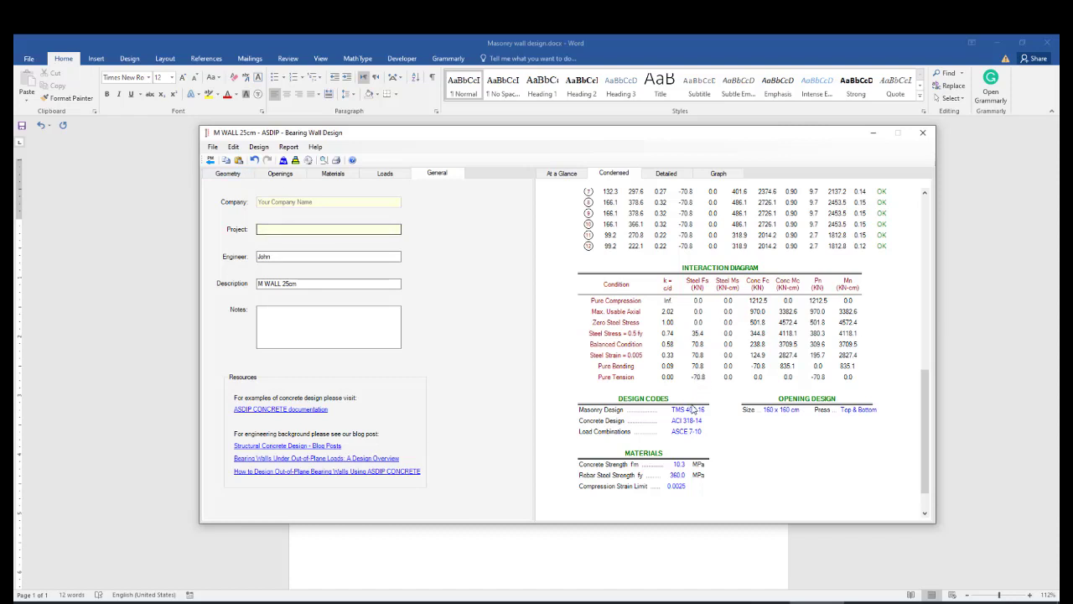
Set the wall's vertical reinforcement to one curtain of D8 bars at 80 cm spacing
left_click(243, 173)
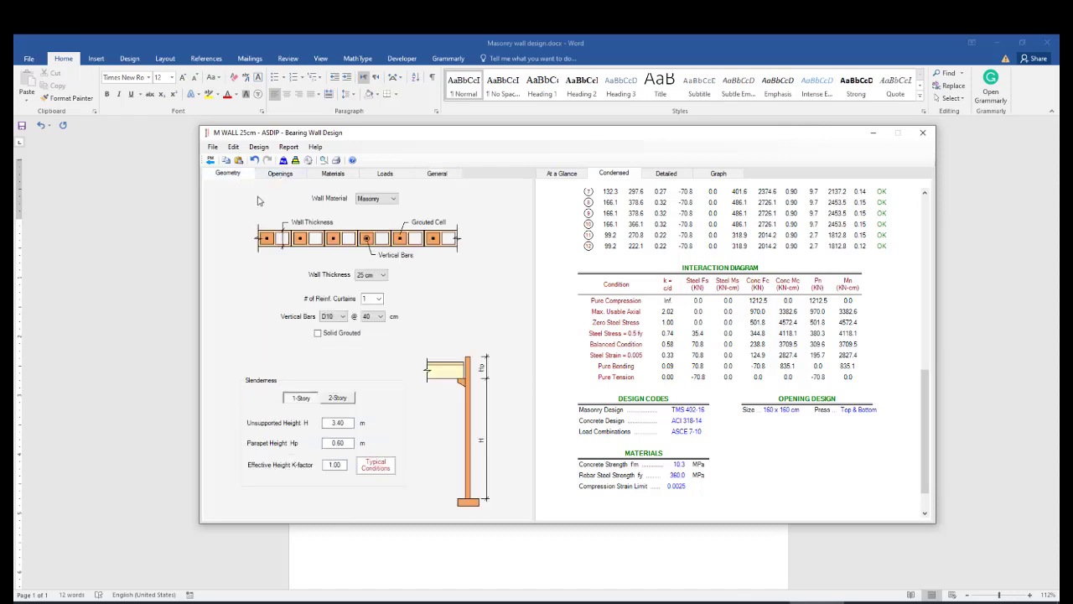
left_click(374, 298)
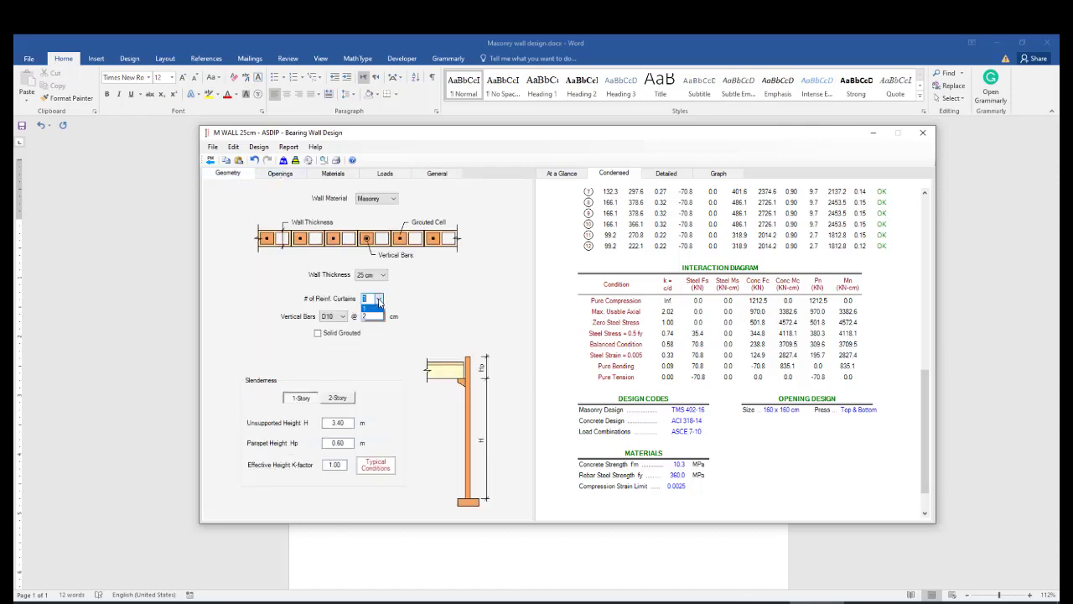
left_click(369, 309)
left_click(343, 316)
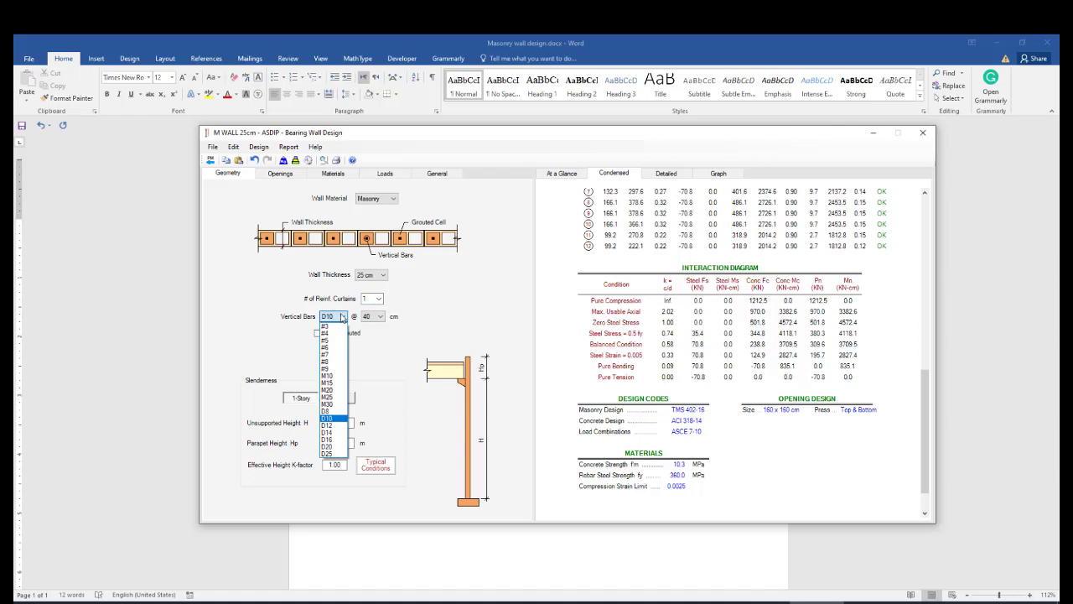
left_click(327, 411)
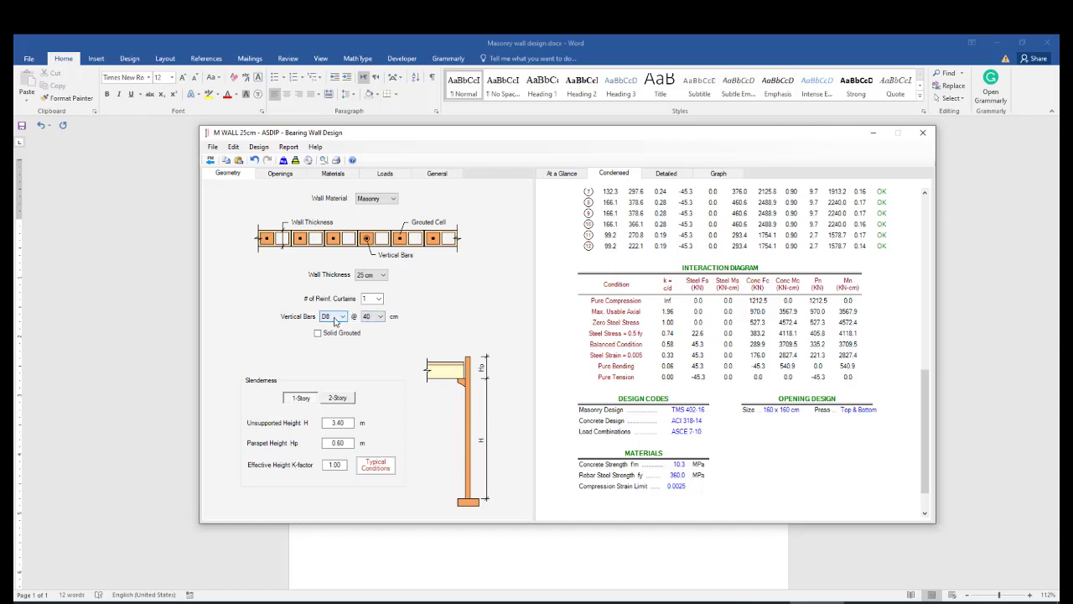
left_click(377, 316)
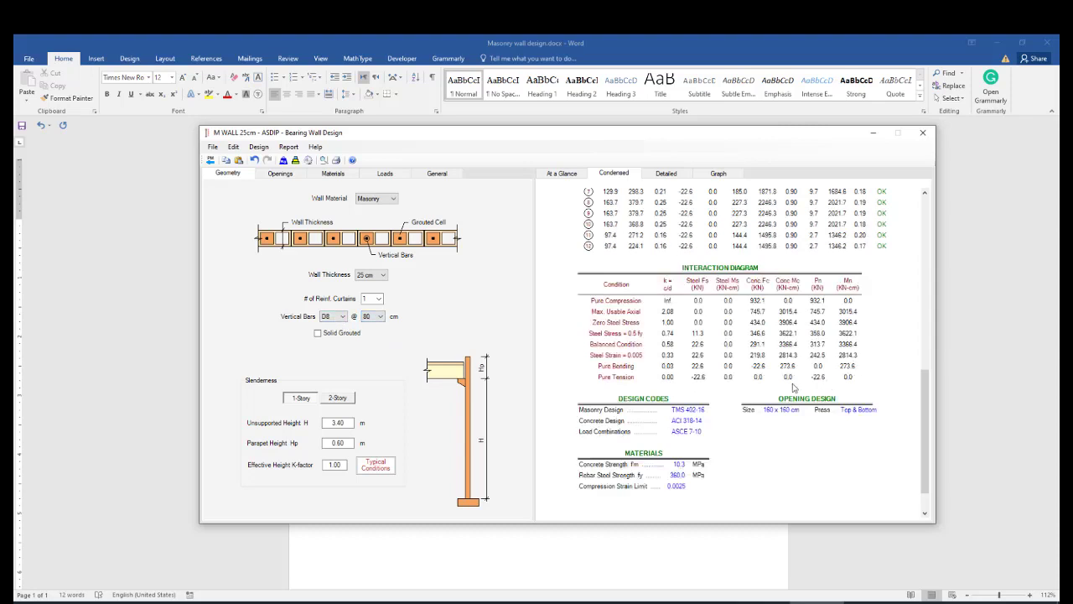
Change the vertical bar size to D10 and check the condensed results
left_click(339, 316)
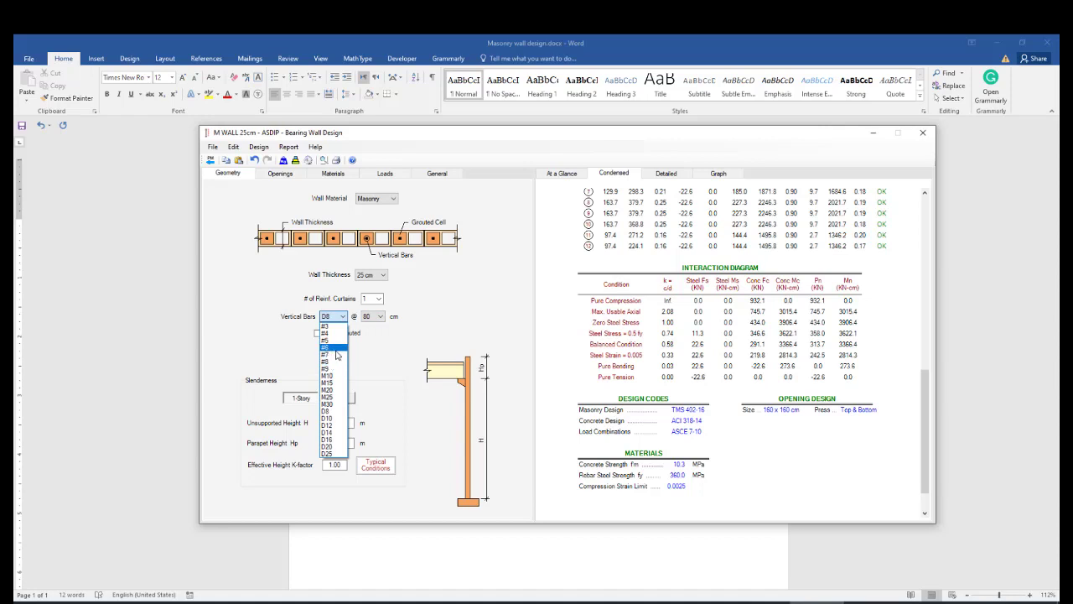
left_click(341, 419)
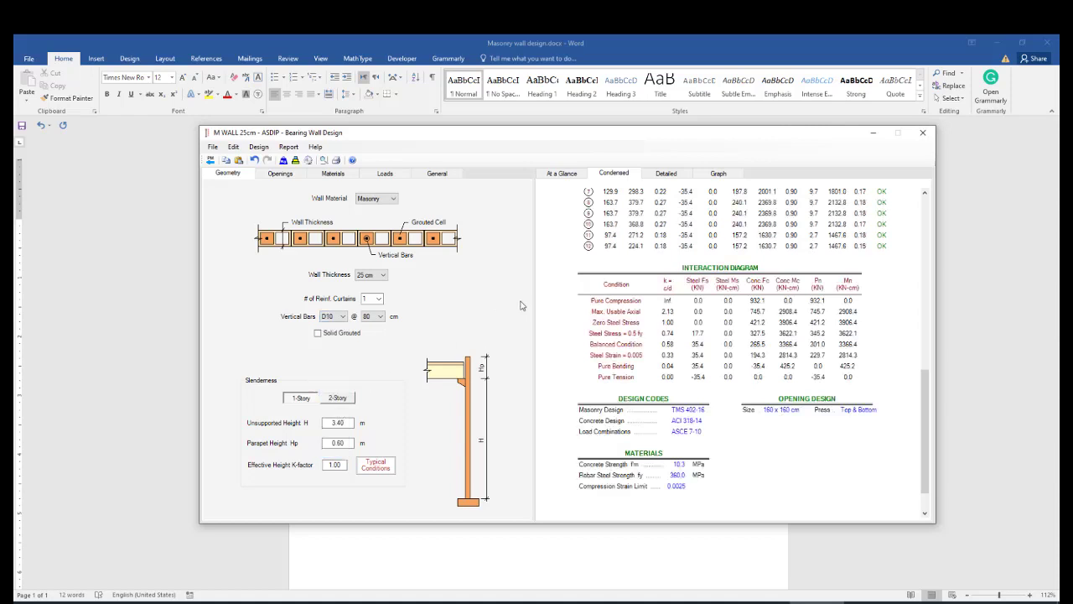
scroll(813, 345, "down", 2)
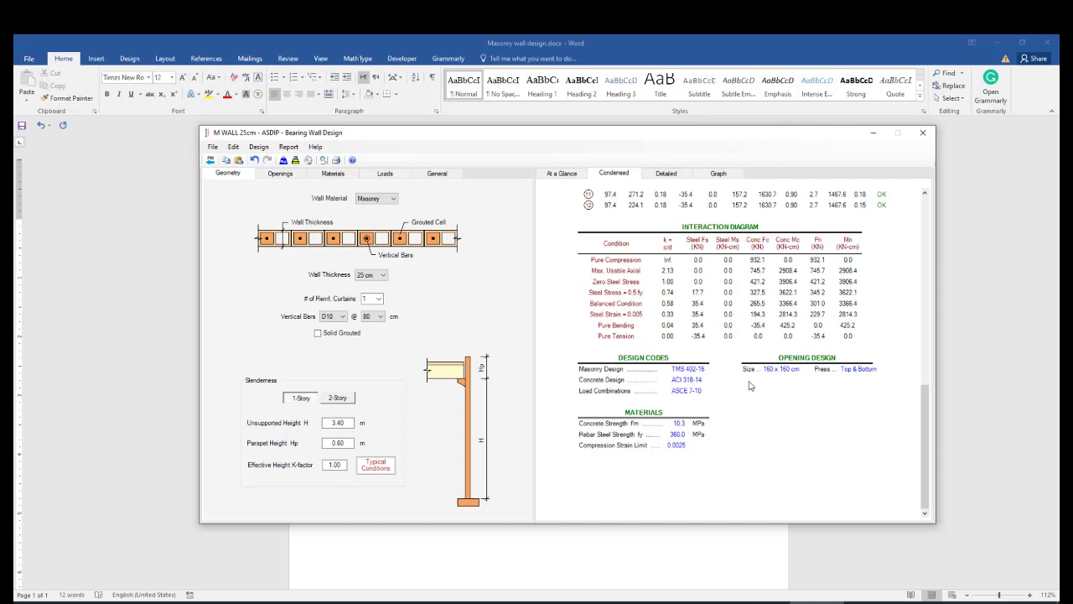
Examine the detailed calculation report from geometry and properties through factored loads, wall strength and opening design
left_click(676, 171)
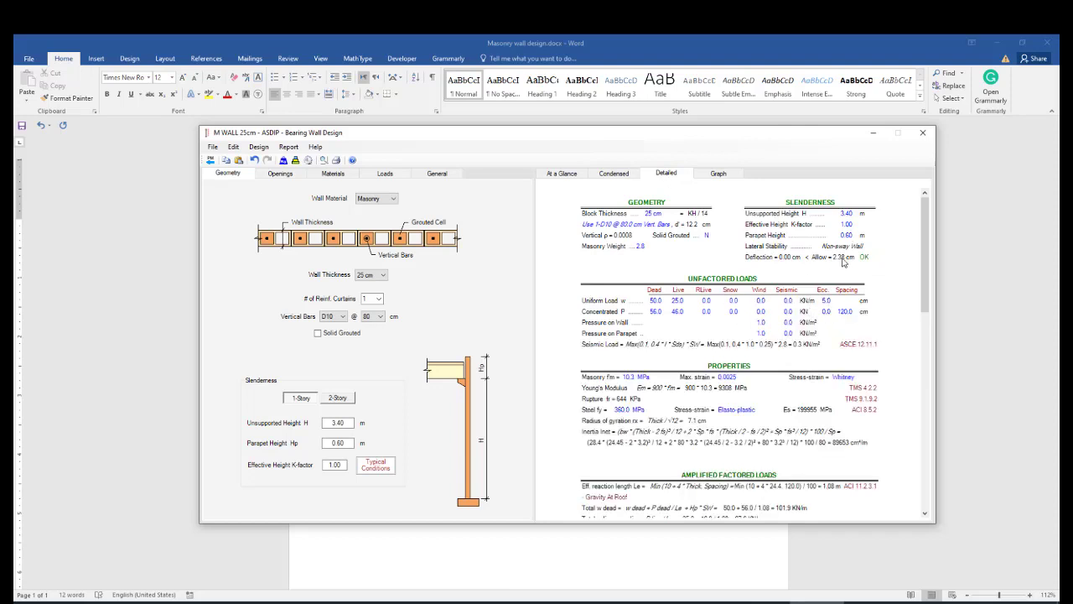
scroll(844, 261, "down", 4)
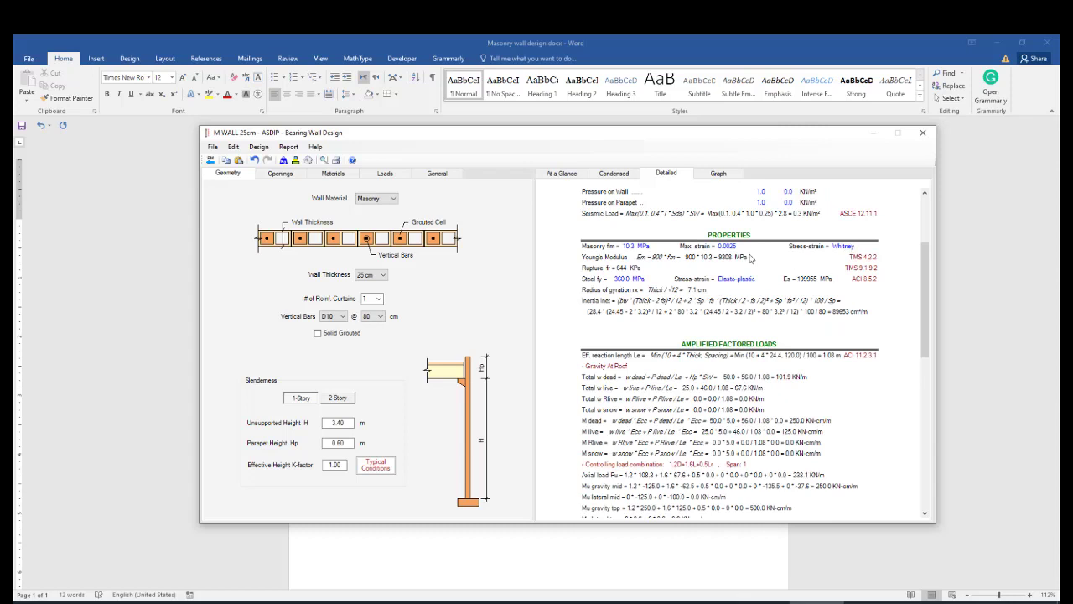
scroll(781, 302, "down", 2)
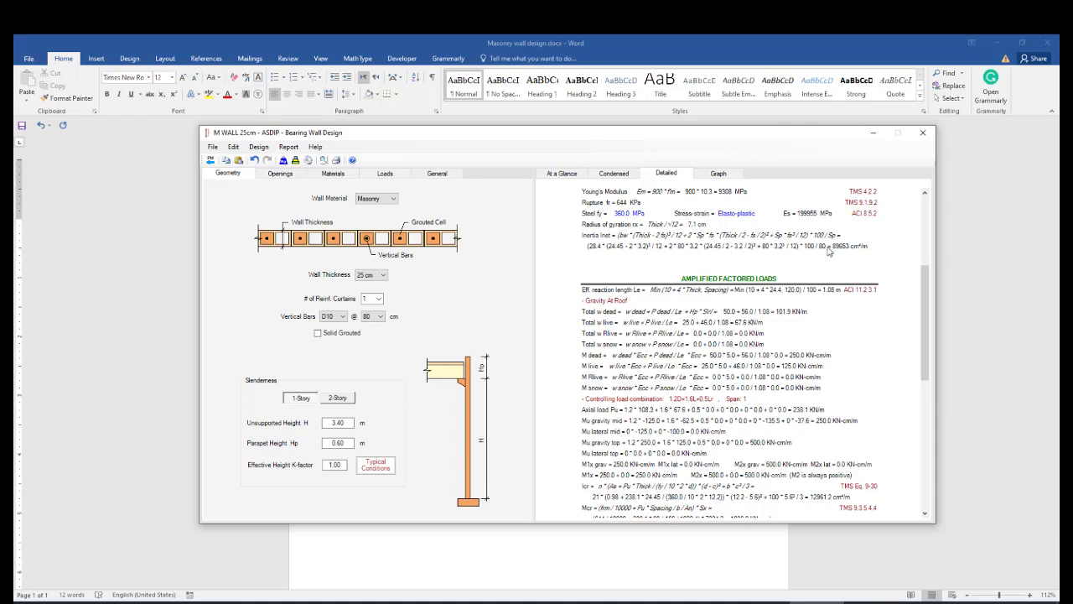
scroll(777, 343, "down", 2)
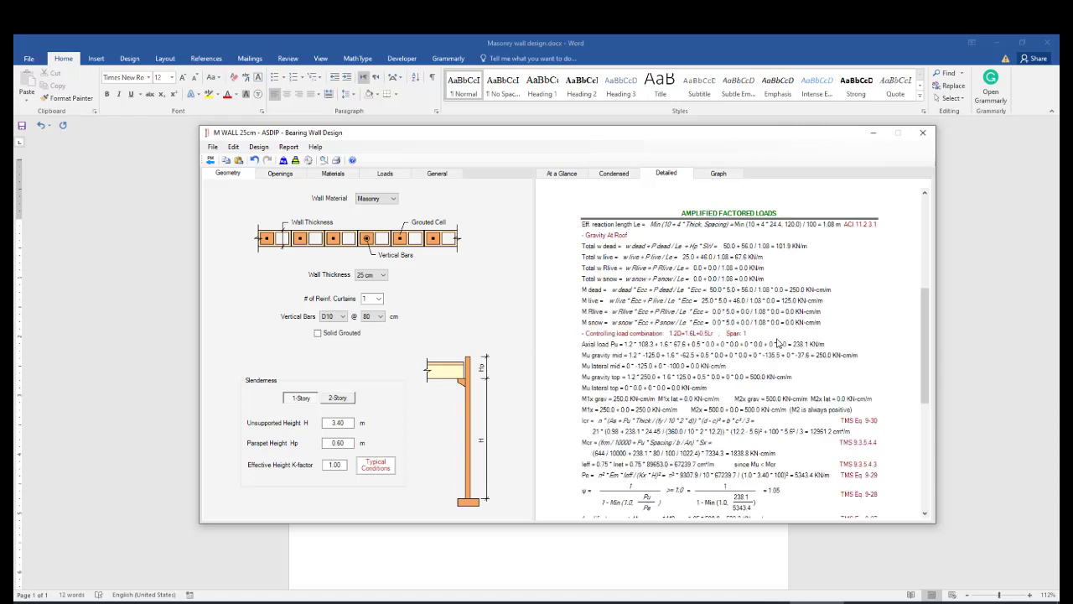
scroll(754, 331, "down", 2)
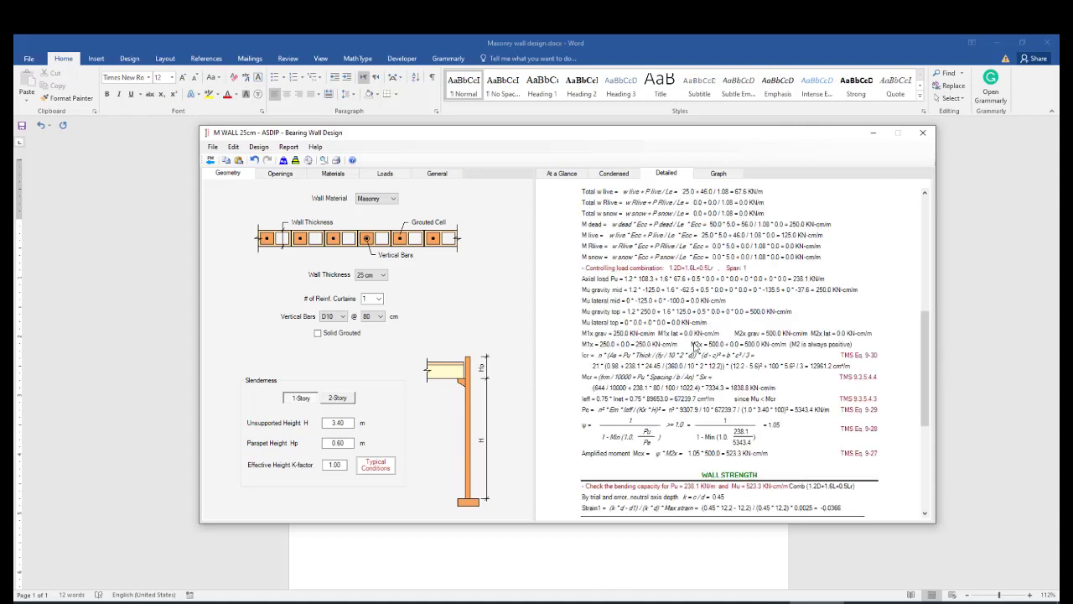
scroll(696, 345, "down", 2)
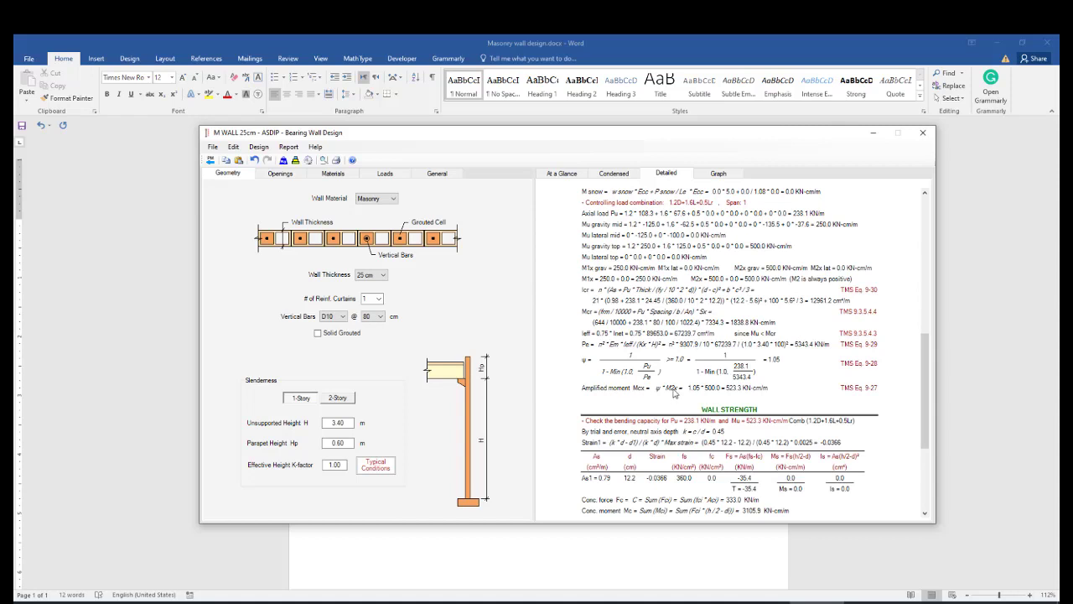
scroll(668, 390, "down", 2)
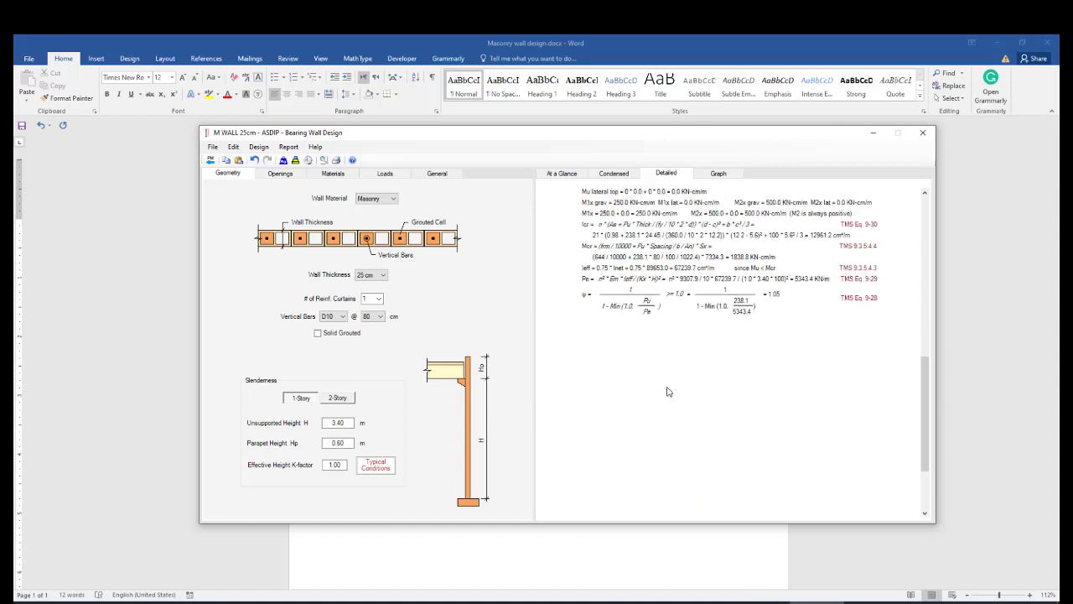
scroll(730, 410, "down", 2)
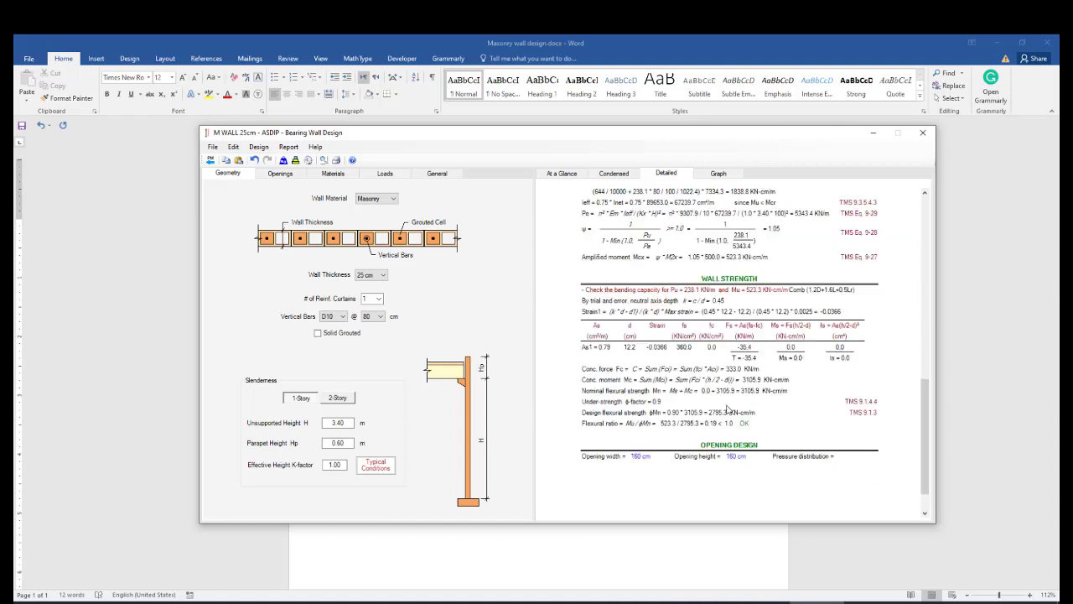
scroll(714, 389, "down", 1)
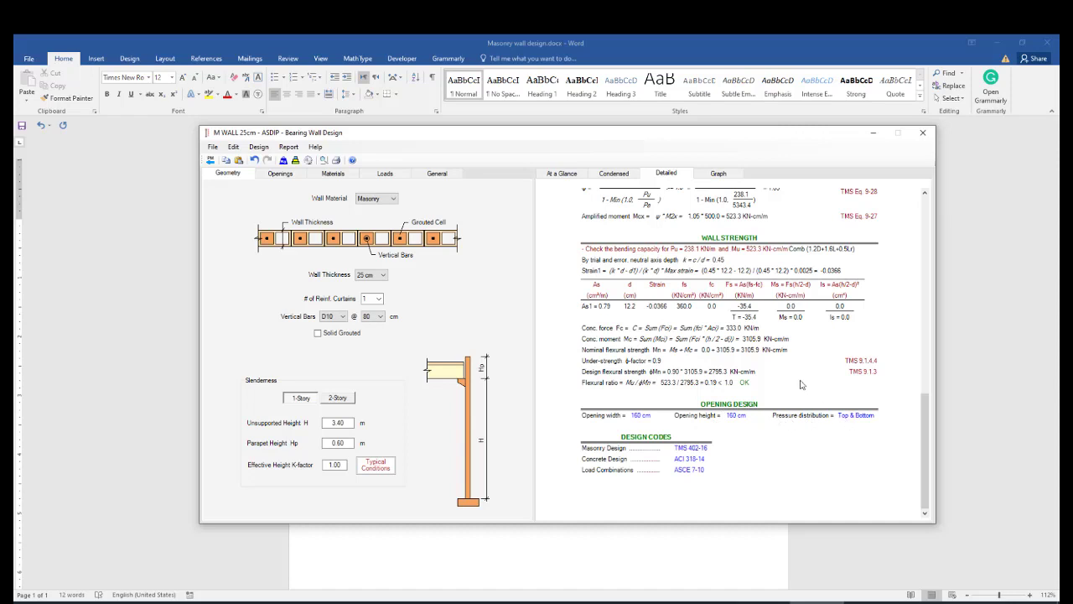
View the wall's shear, moment and axial diagrams and its interaction diagram
left_click(717, 173)
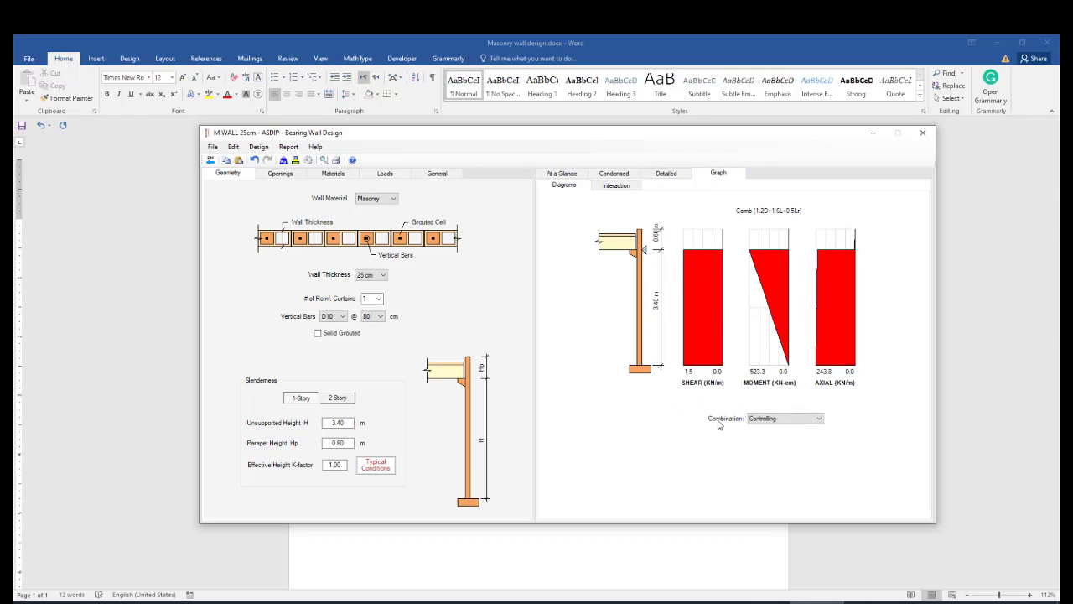
left_click(797, 419)
left_click(787, 426)
left_click(616, 185)
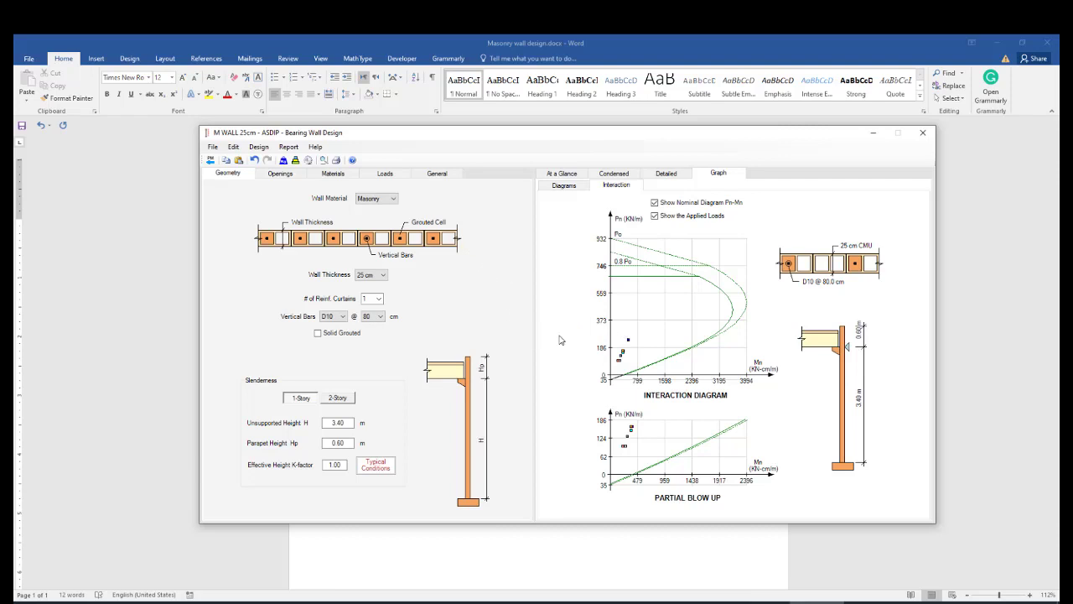
Leave the bearing wall design and return to the Project Manager
left_click(289, 147)
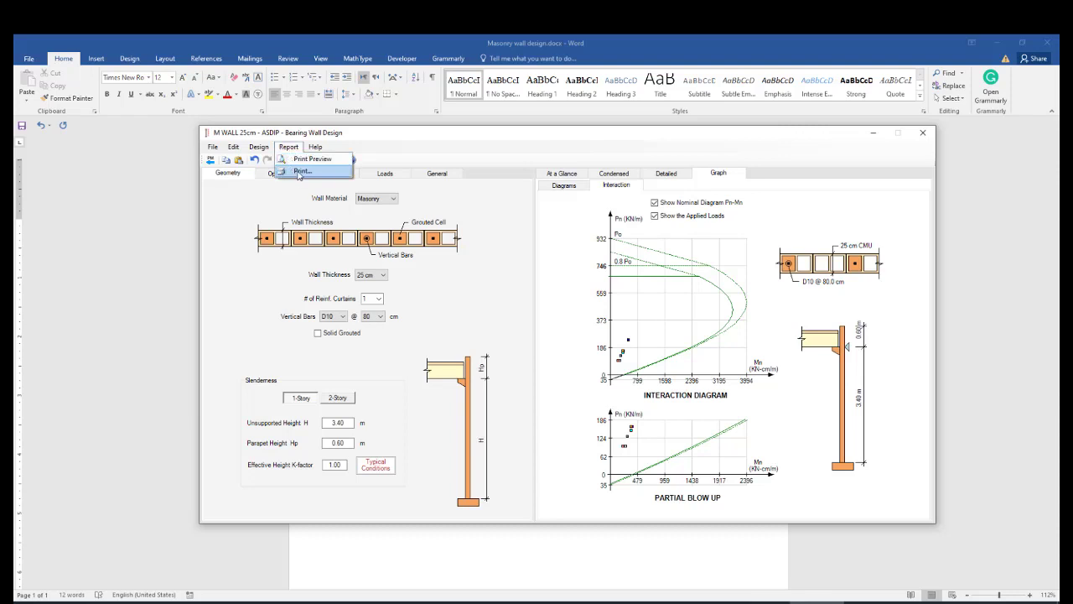
left_click(216, 150)
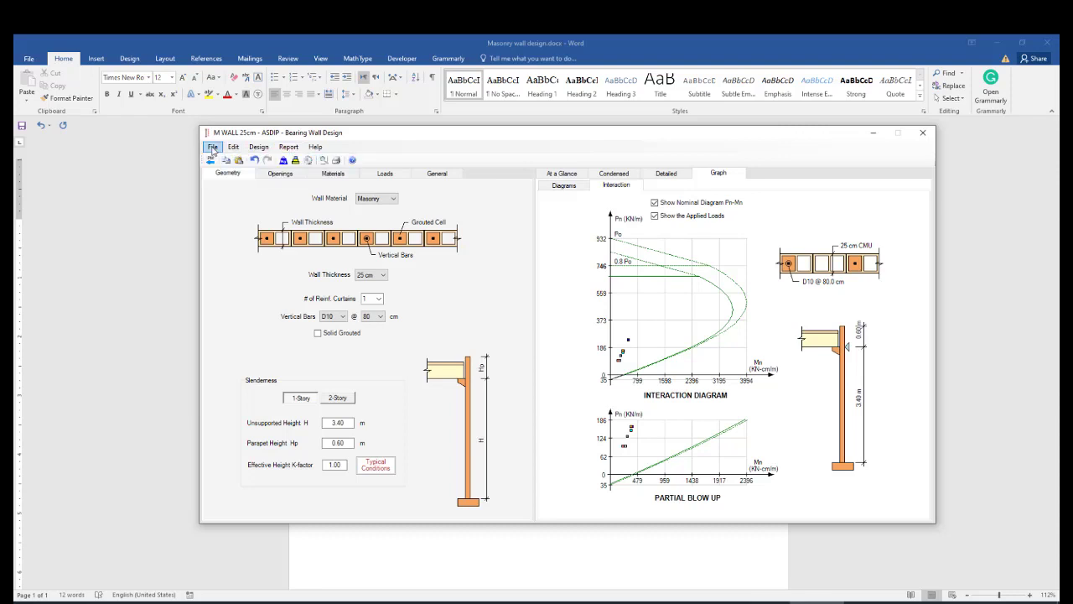
left_click(217, 150)
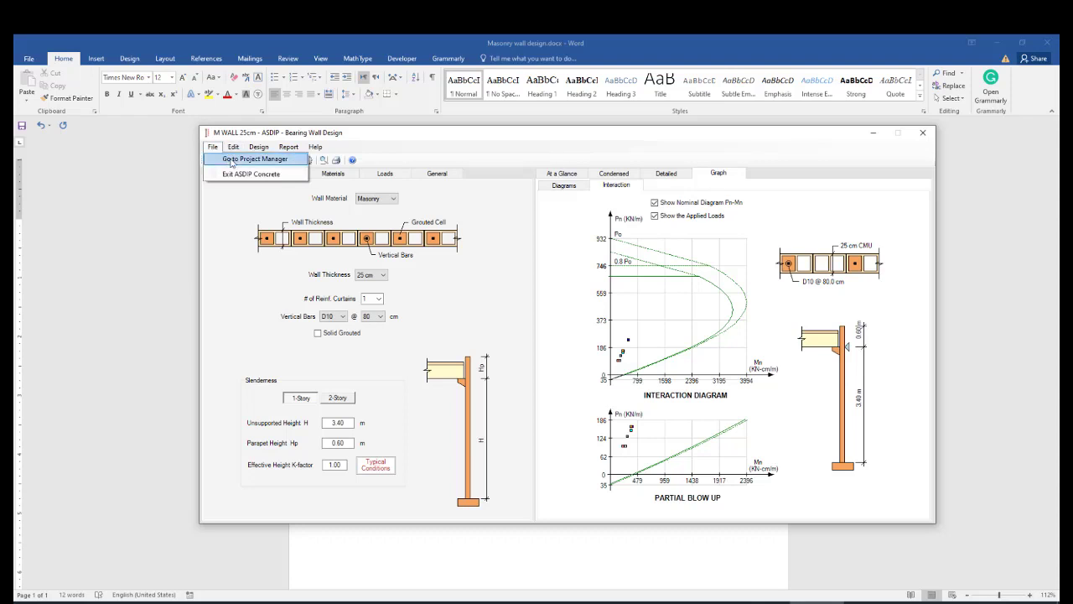
left_click(216, 149)
left_click(212, 158)
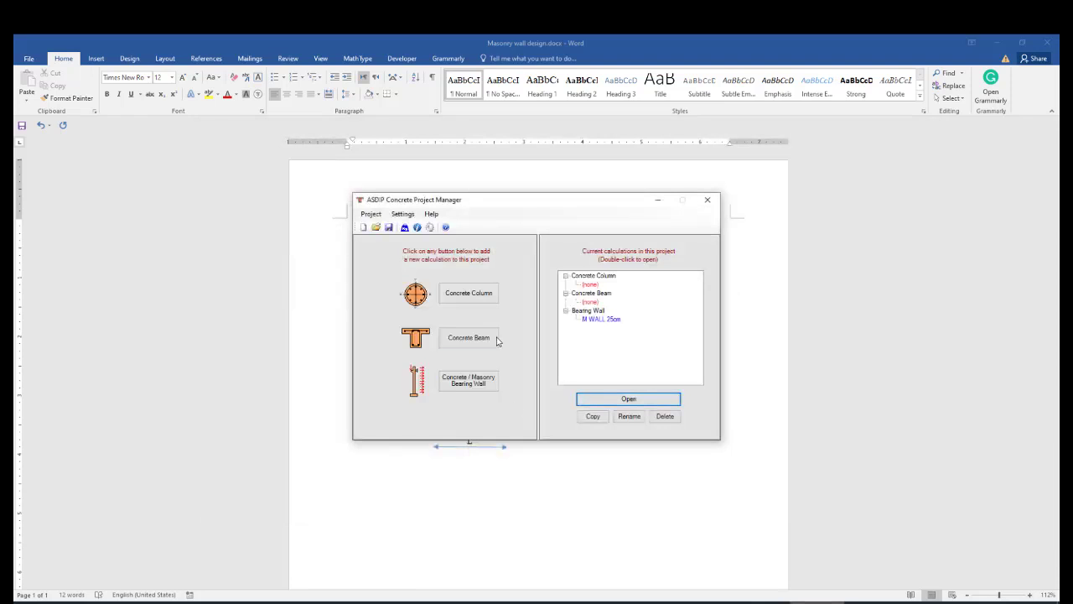
Save the project in the 3D Objects folder as "Masonary Wall Design"
left_click(372, 216)
left_click(383, 253)
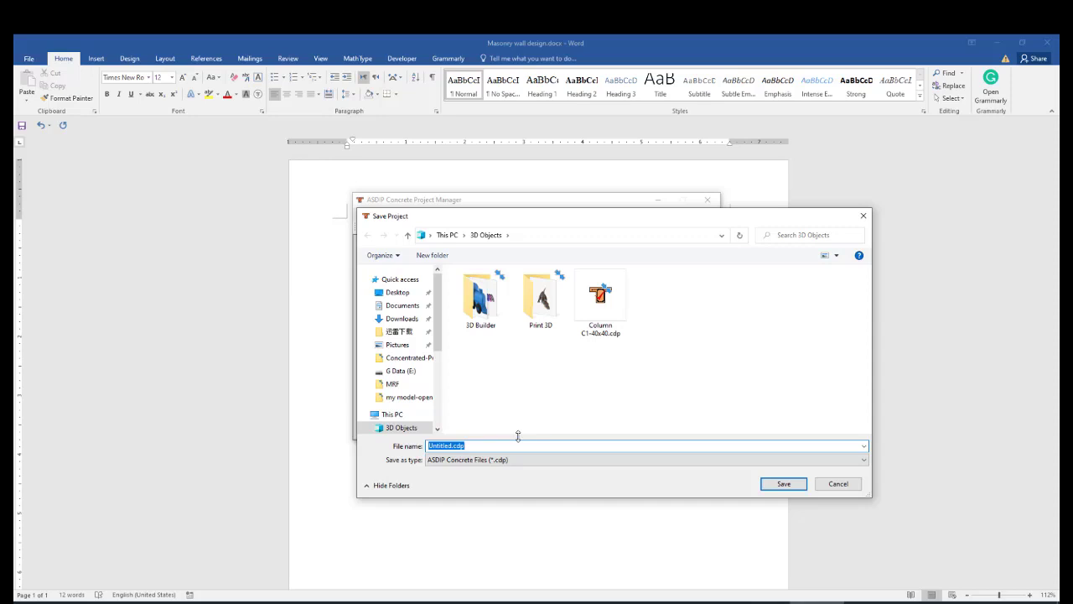
type("Masonary")
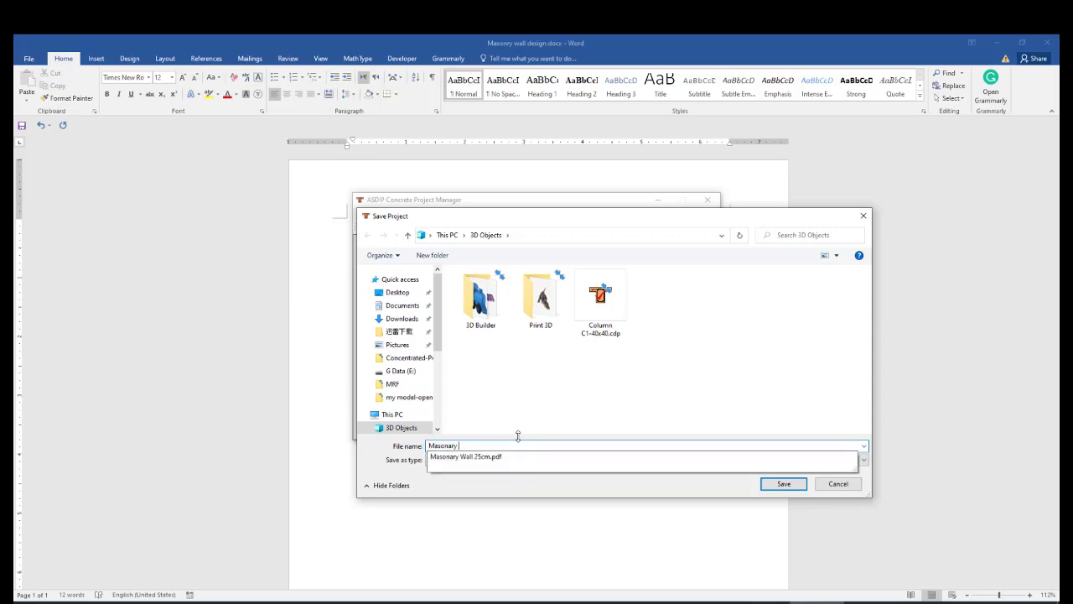
type(" Wall Design")
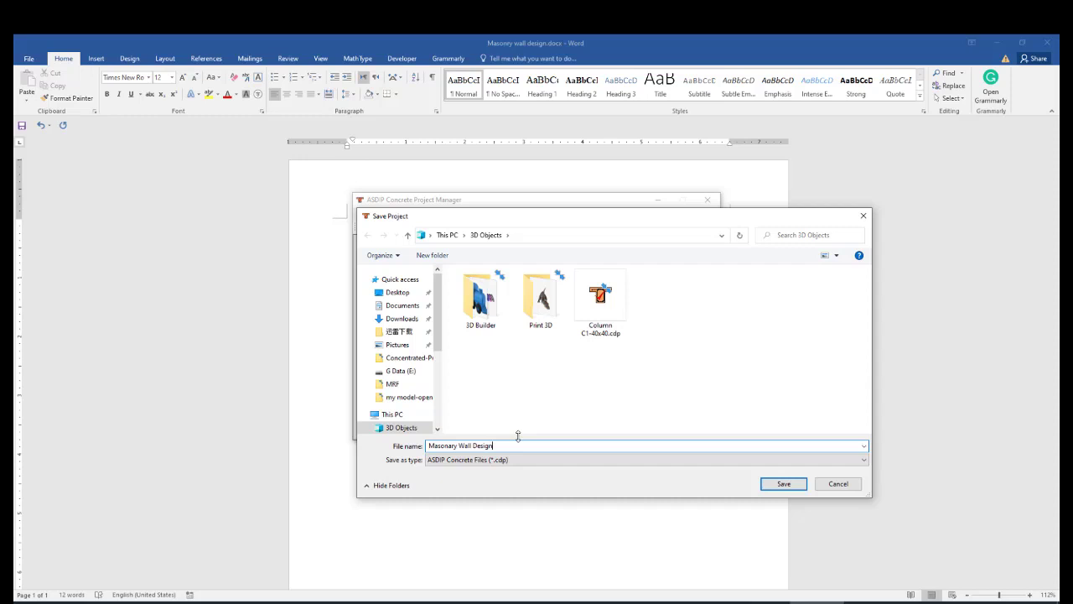
left_click(781, 484)
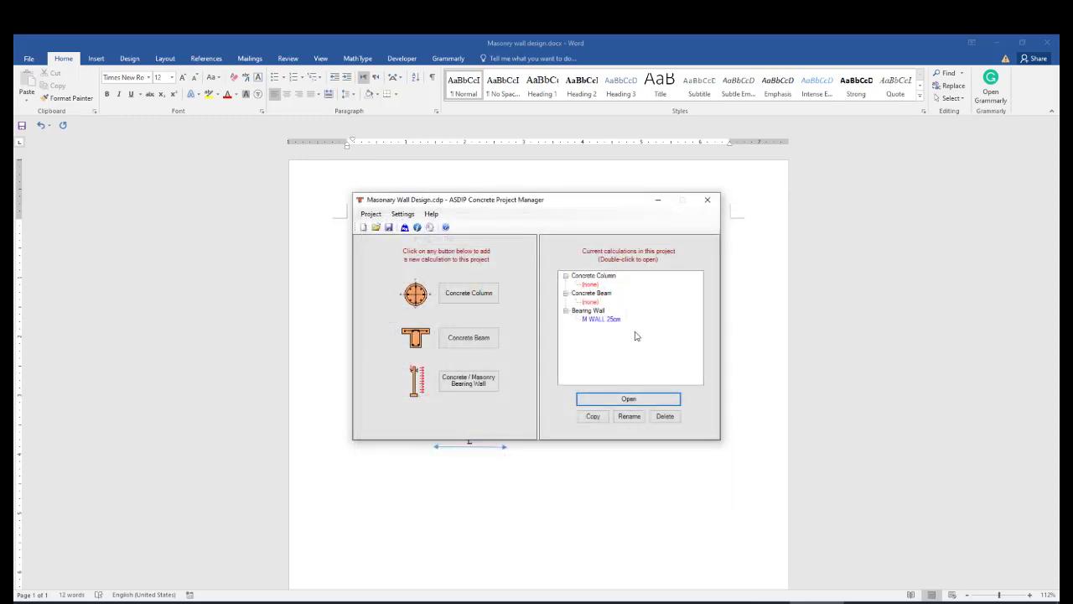